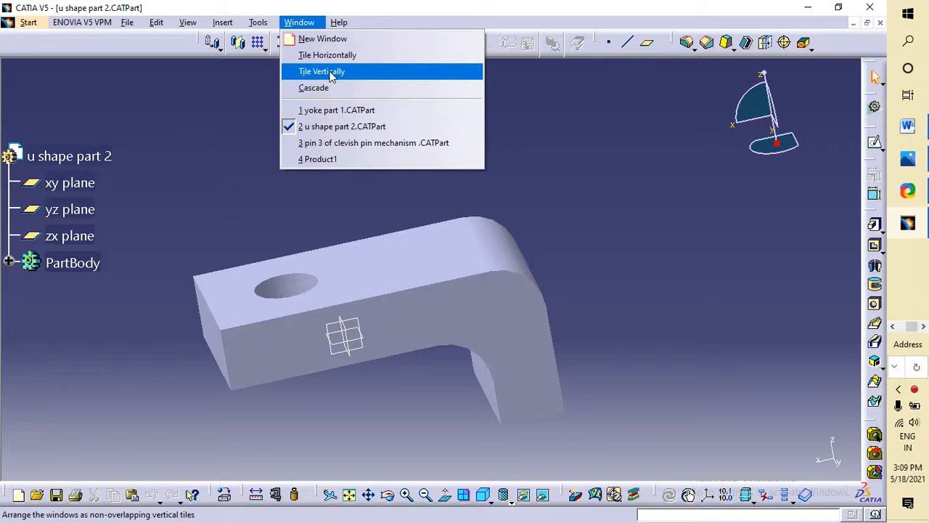
- Tile the open windows vertically and close the existing Product1 assembly without saving its changes
left_click(325, 71)
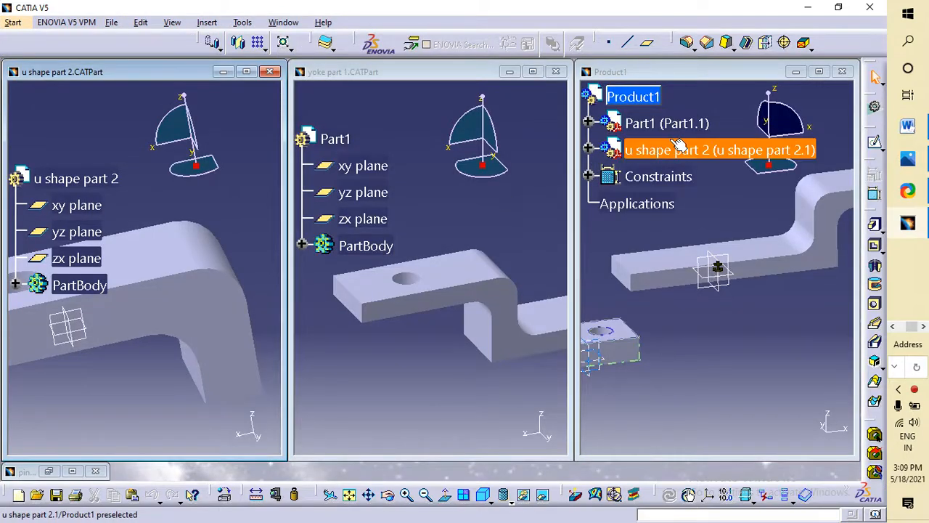
left_click(707, 74)
left_click_drag(689, 69, 425, 71)
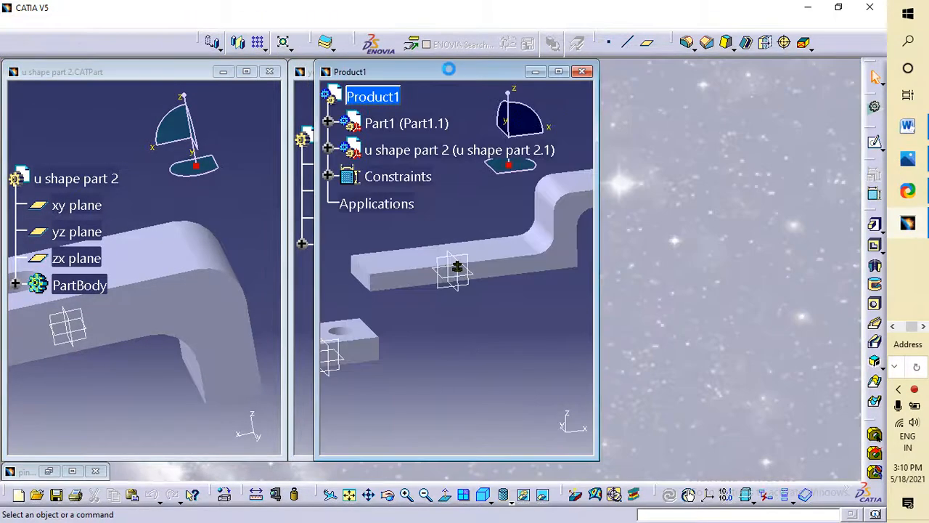
left_click(581, 71)
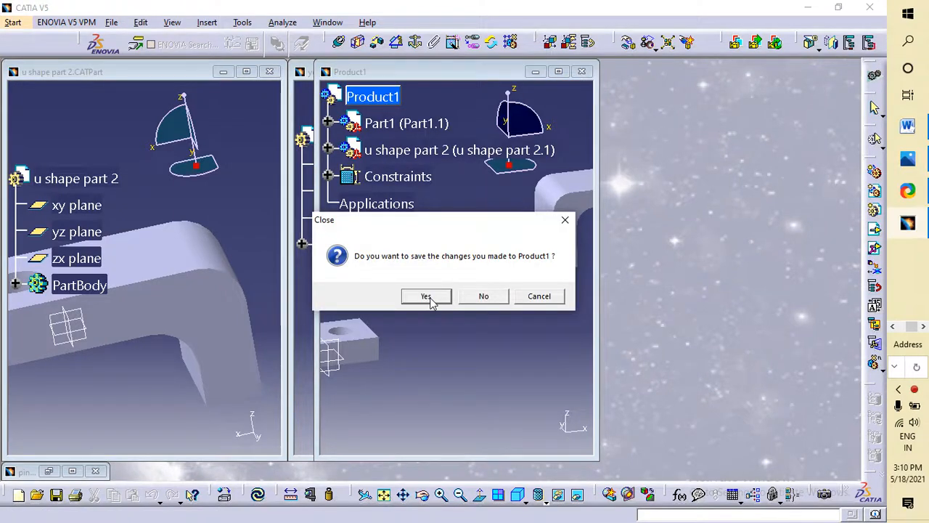
left_click(482, 297)
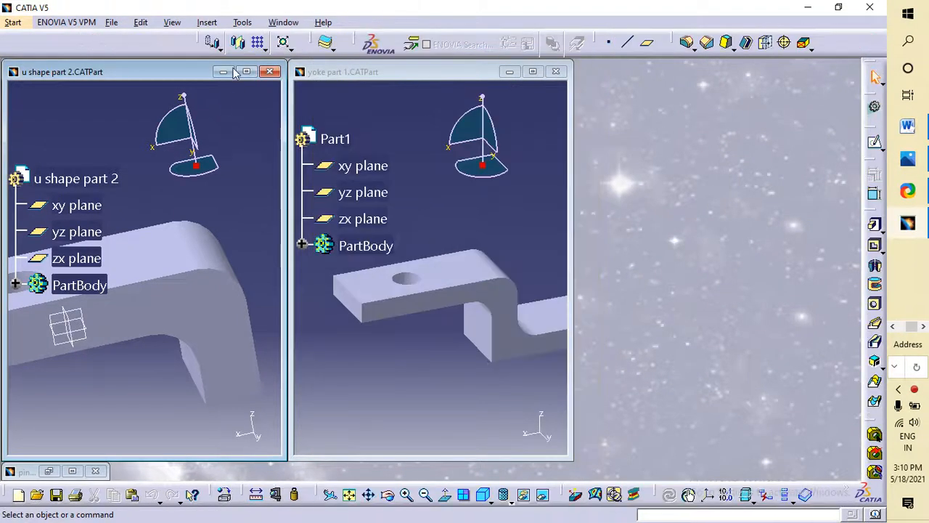
- Create a new Assembly Design product and maximize its window
left_click(13, 22)
mouse_move(56, 61)
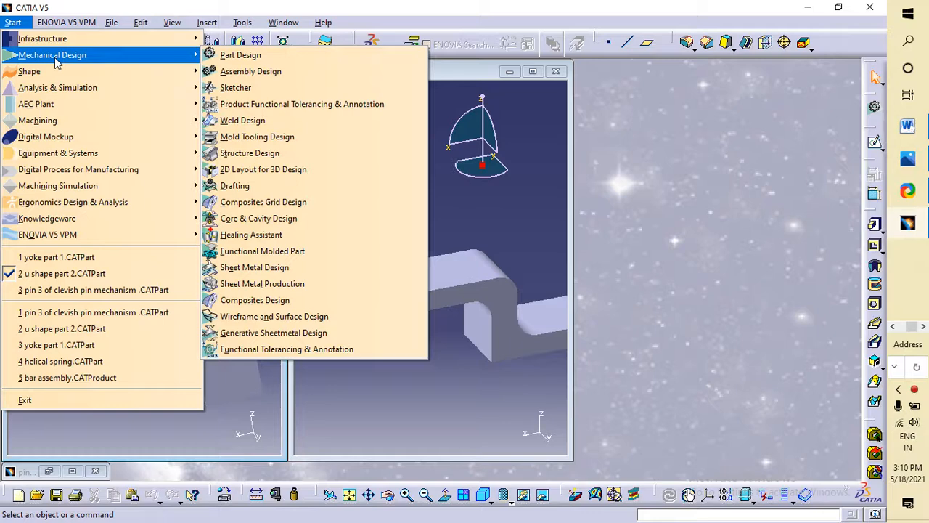
left_click(282, 72)
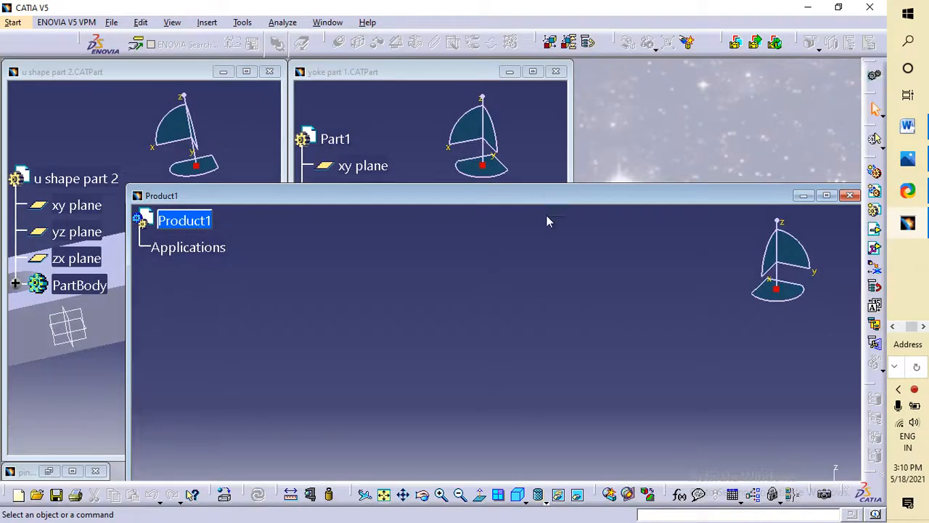
left_click_drag(687, 192, 580, 106)
left_click(717, 110)
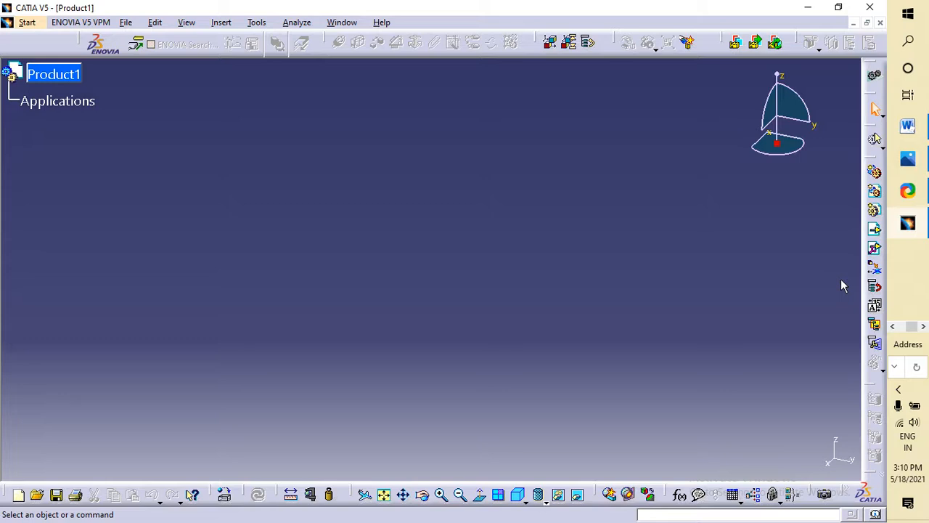
- Insert the existing component "yoke part 1" from the Documents folder into Product1
left_click(875, 229)
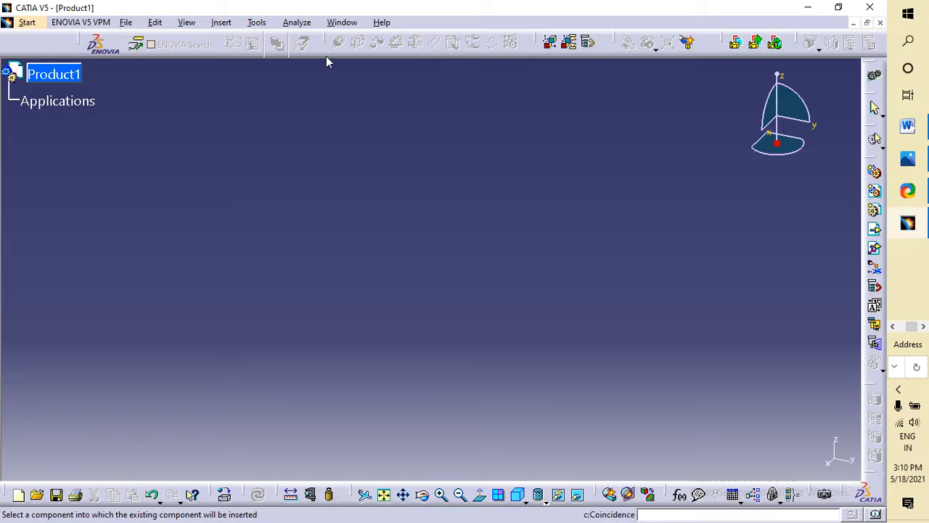
left_click(877, 230)
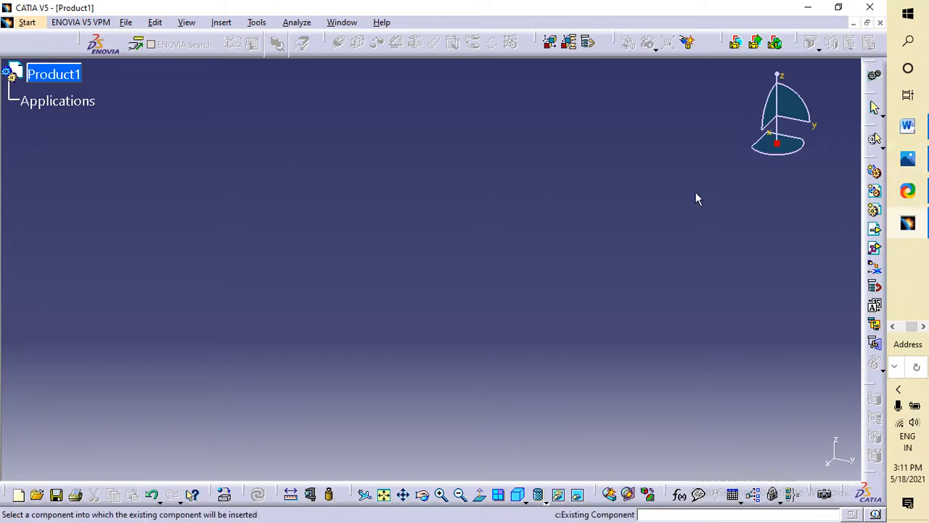
left_click(58, 77)
scroll(435, 283, "down", 10)
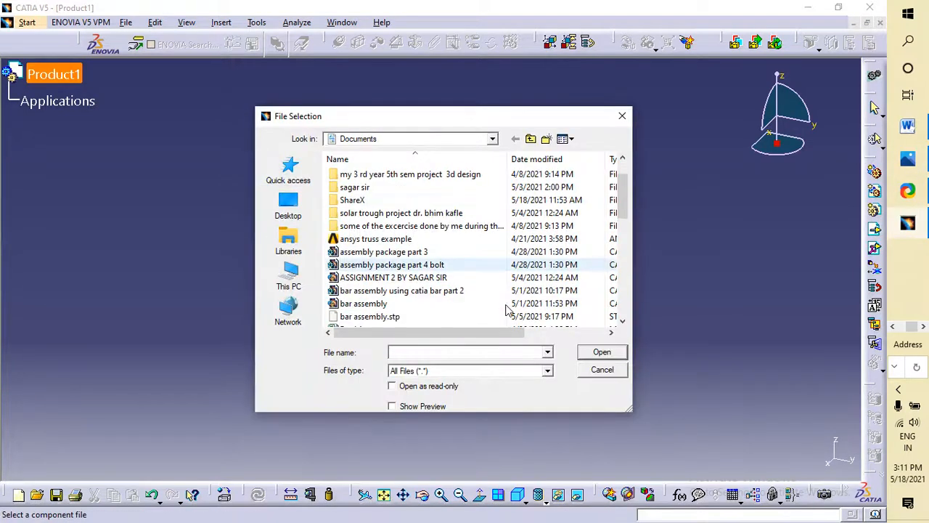
double_click(355, 317)
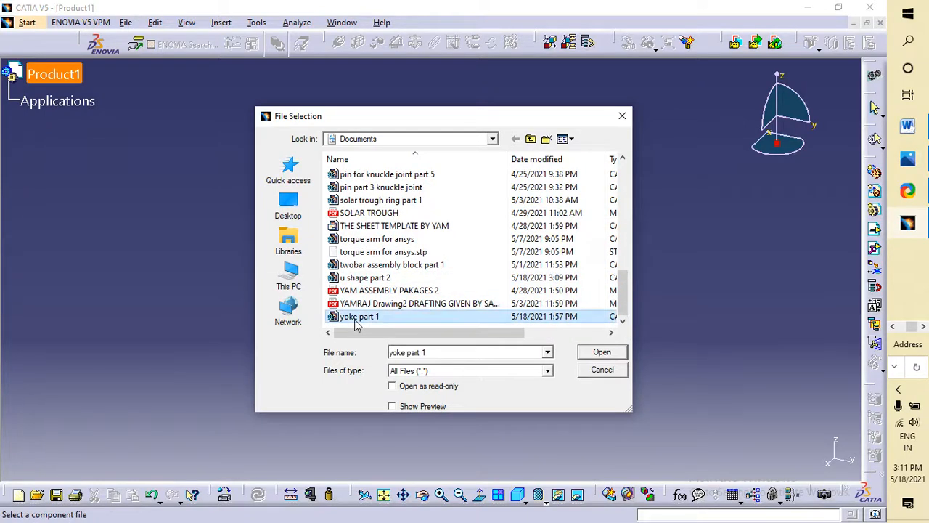
- Anchor the yoke in the assembly with a Fix constraint
middle_click_drag(326, 385, 98, 210)
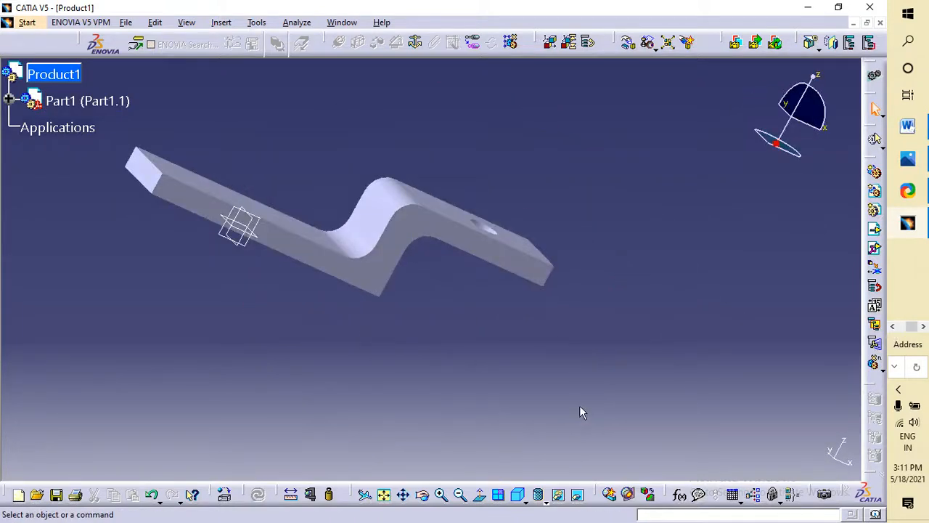
middle_click_drag(579, 413, 473, 315)
middle_click_drag(342, 216, 272, 320)
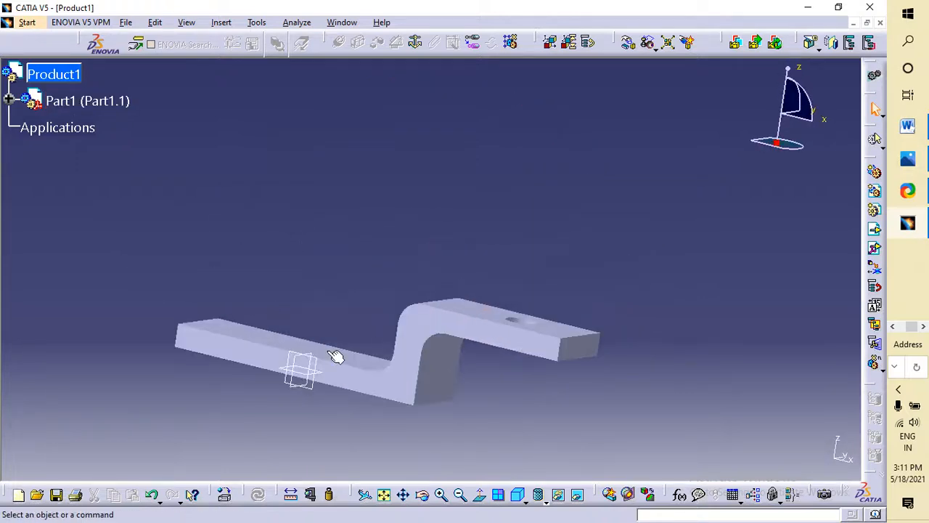
middle_click_drag(586, 378, 653, 319)
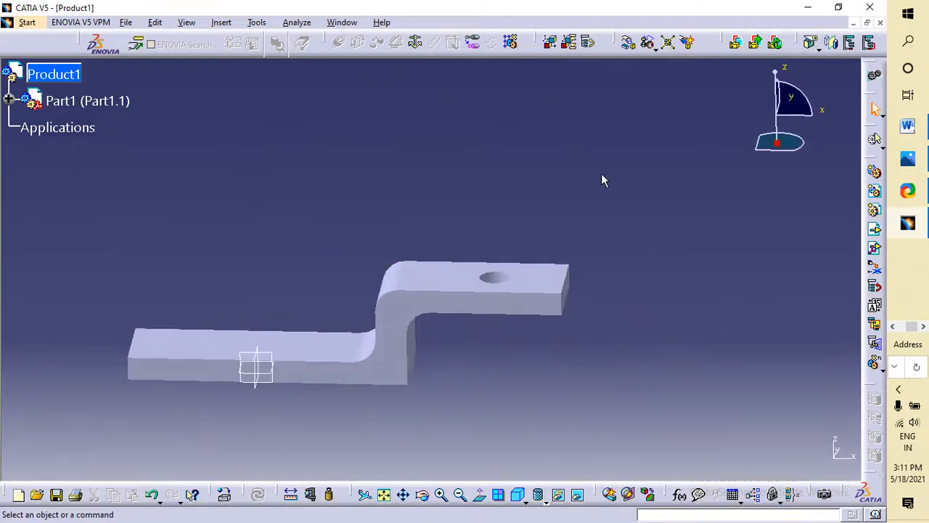
left_click(415, 45)
left_click(418, 277)
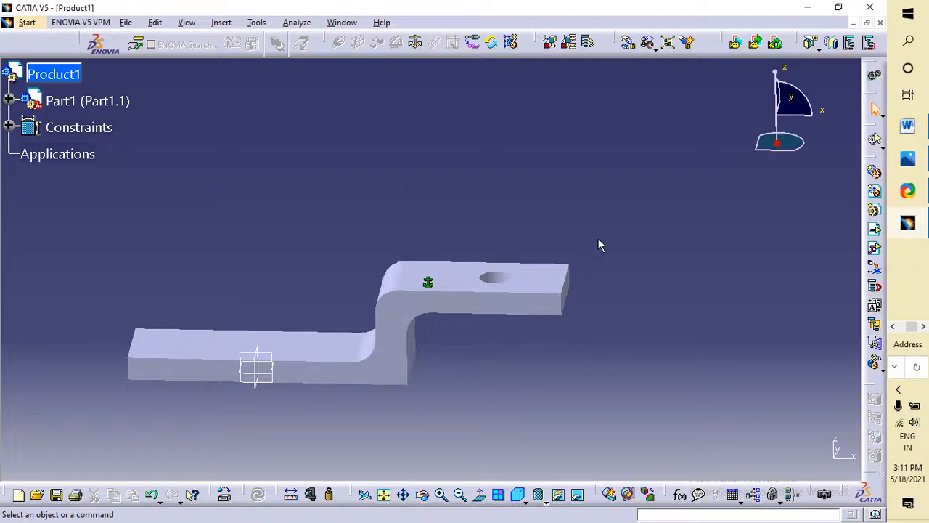
- Insert the existing component "u shape part 2" from the Documents folder into Product1
left_click(875, 231)
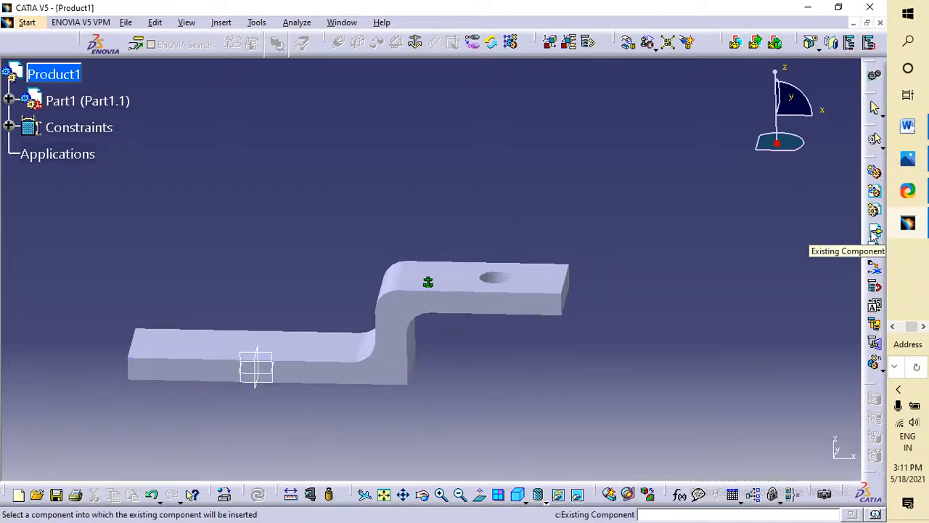
left_click(62, 75)
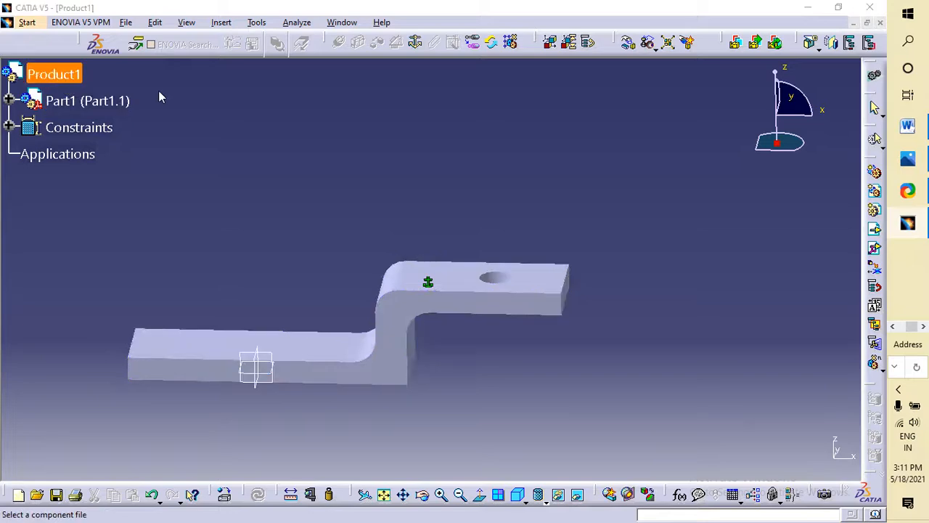
scroll(417, 281, "down", 10)
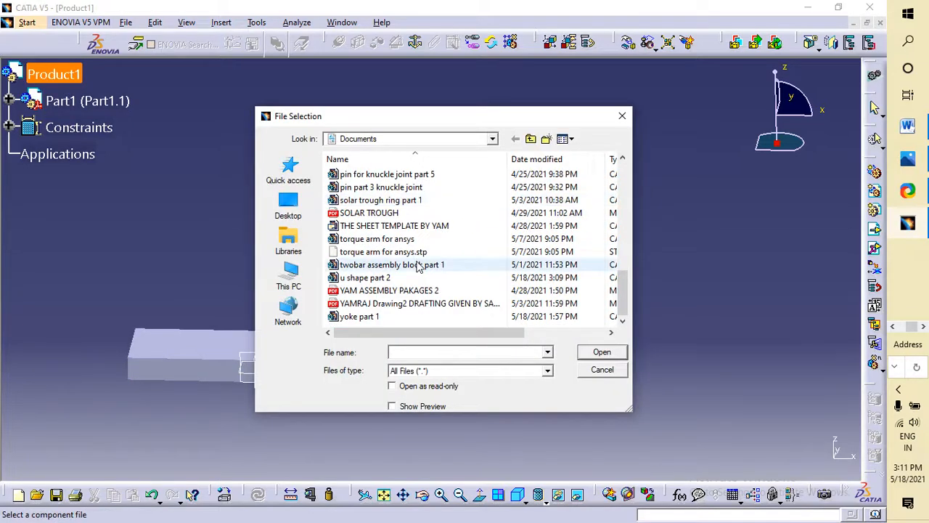
double_click(367, 278)
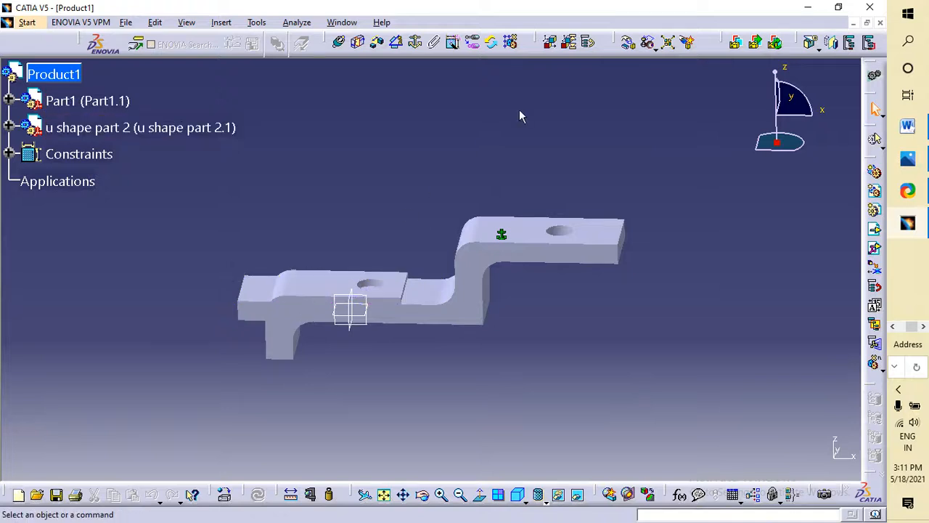
- Manipulate u shape part 2 along the X axis to move it clear of the yoke, beyond its raised holed end
left_click(322, 279)
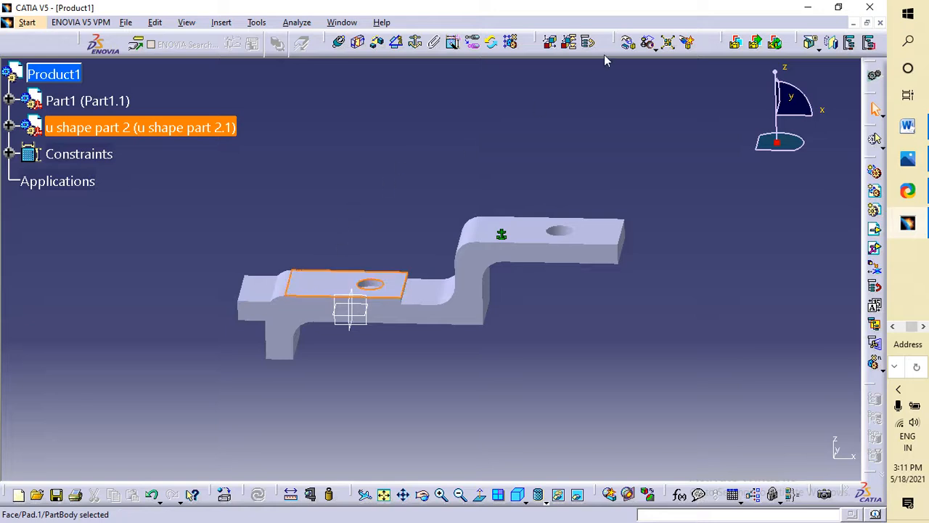
left_click(629, 42)
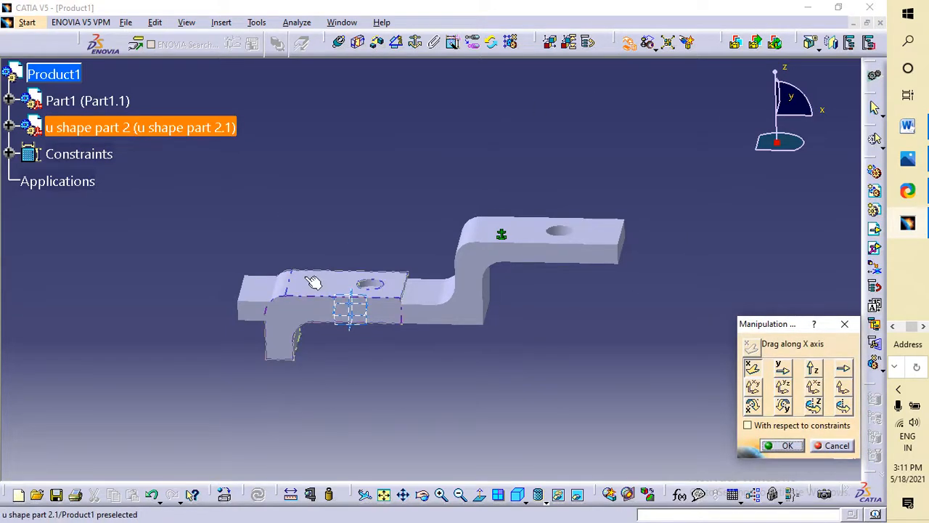
left_click_drag(311, 280, 683, 260)
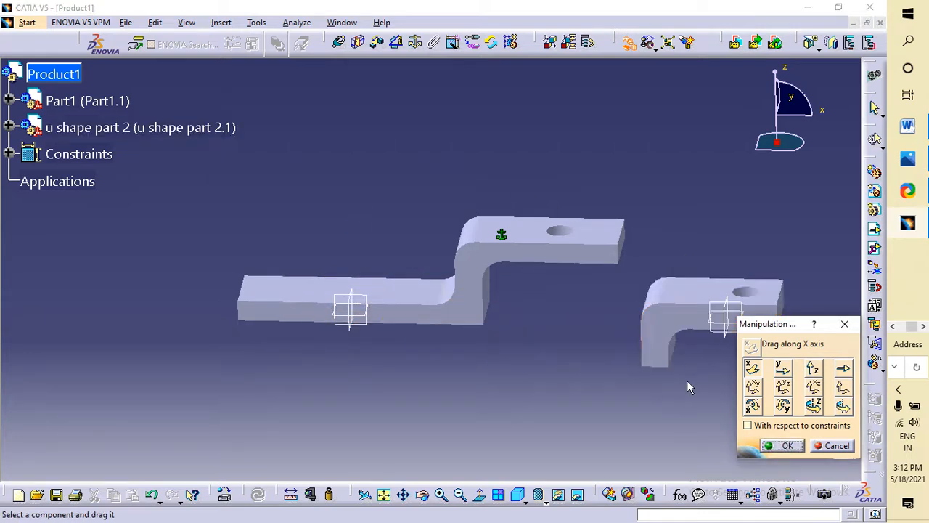
- Try to rotate u shape part 2 about the straight edge where its top face meets the rounded bend
left_click(842, 407)
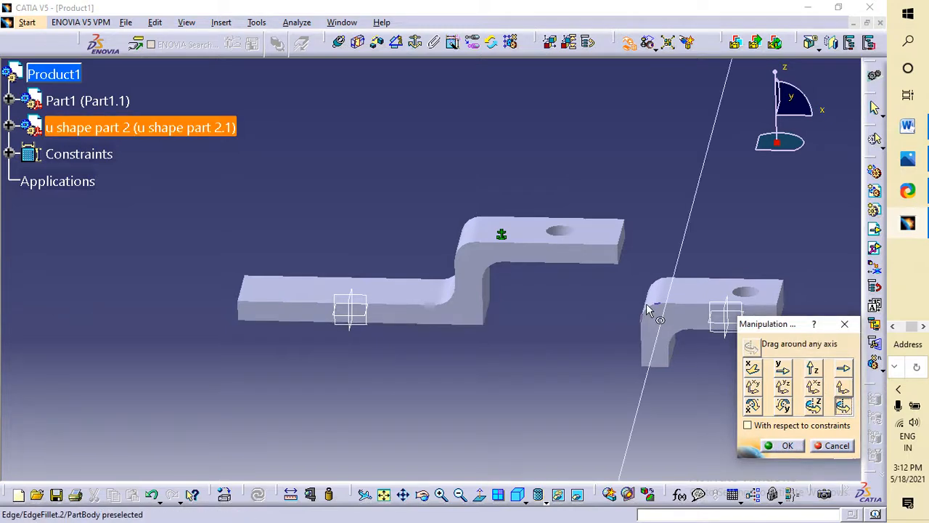
left_click_drag(670, 322, 753, 266)
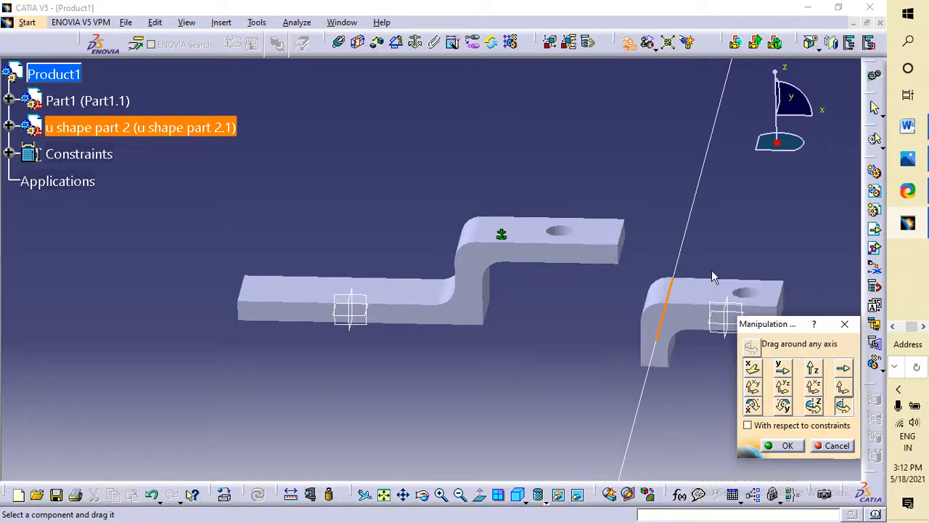
left_click(787, 445)
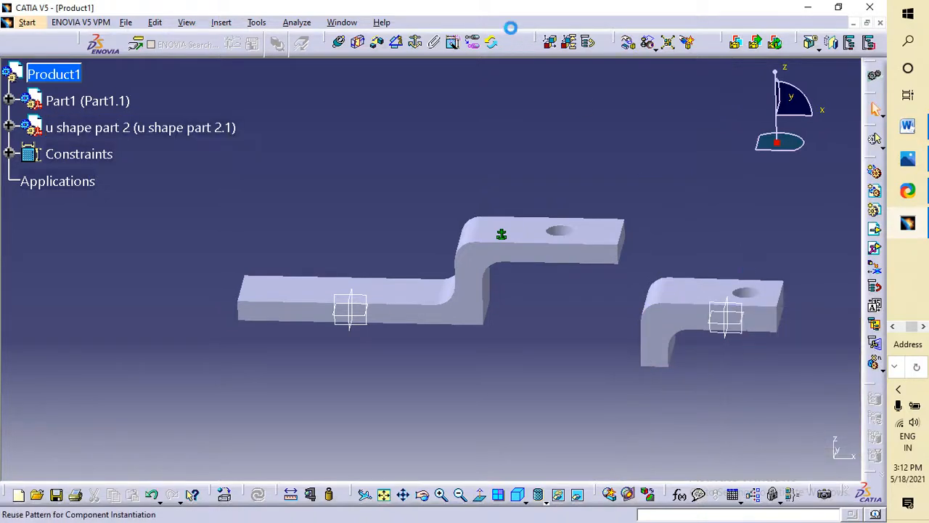
- Rotate u shape part 2 slightly about the long rear edge of its top face
left_click(628, 45)
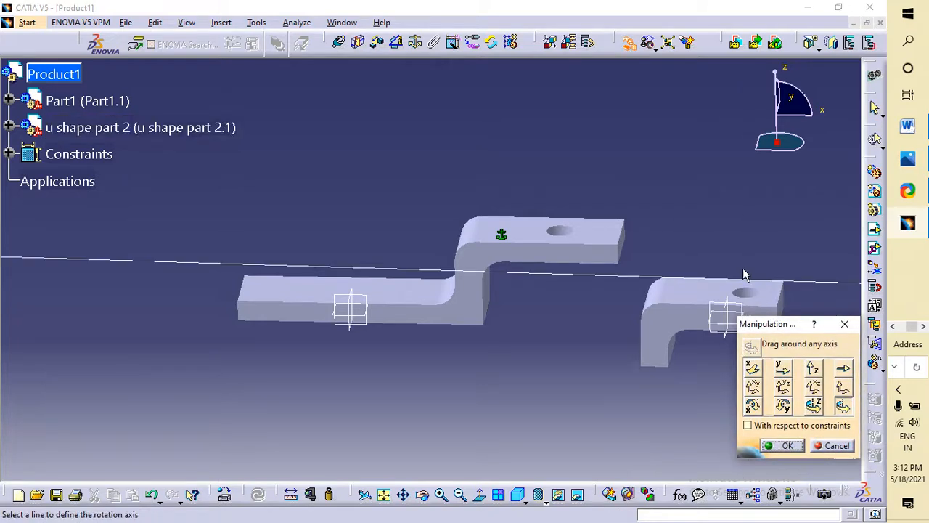
left_click(736, 279)
left_click_drag(760, 311, 696, 349)
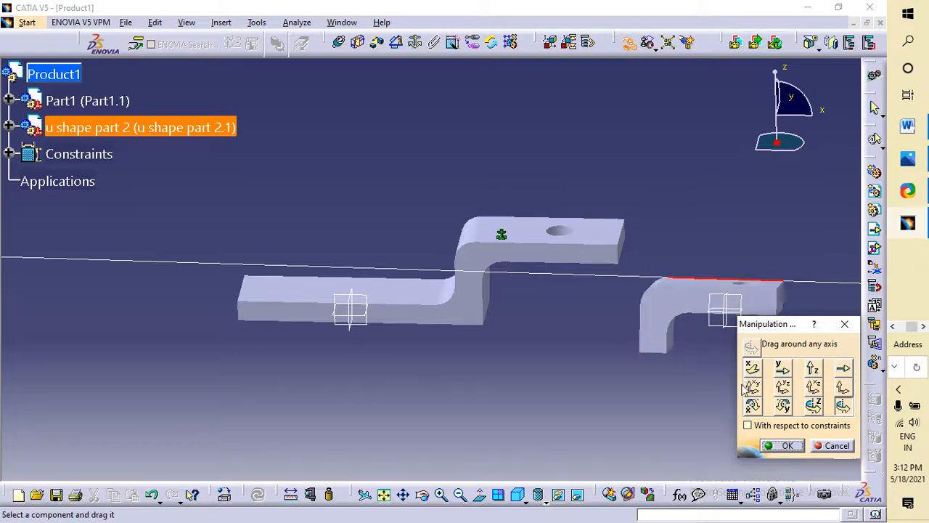
left_click(787, 447)
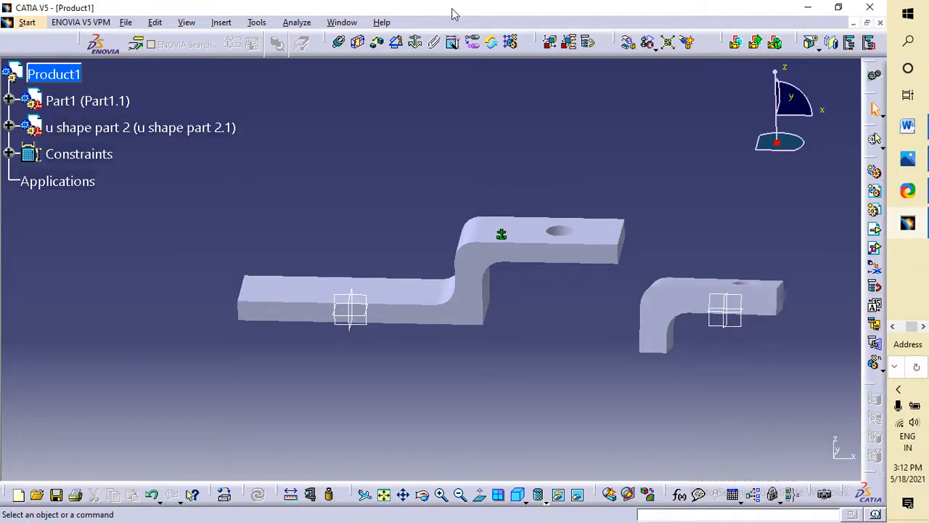
- Rotate u shape part 2 about the lower edge of its short leg, turning the holed face toward the front
left_click(628, 41)
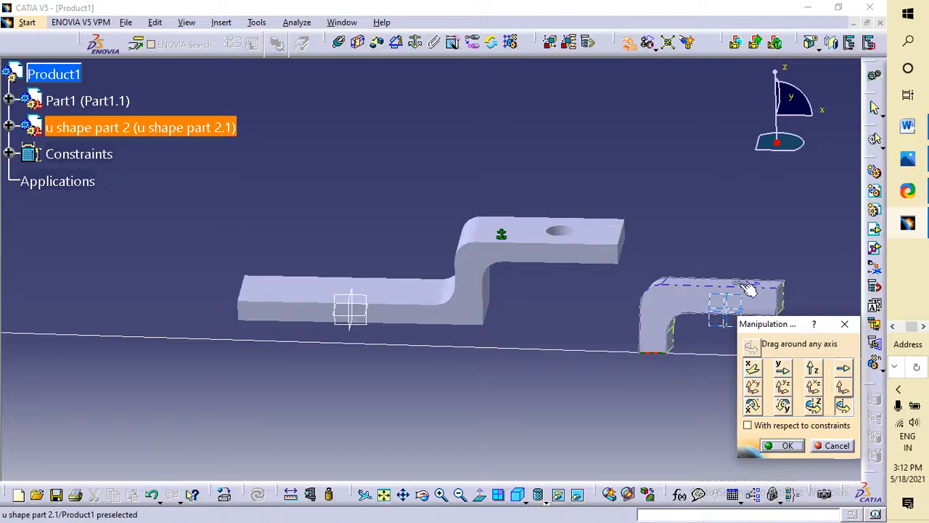
left_click_drag(754, 296, 707, 234)
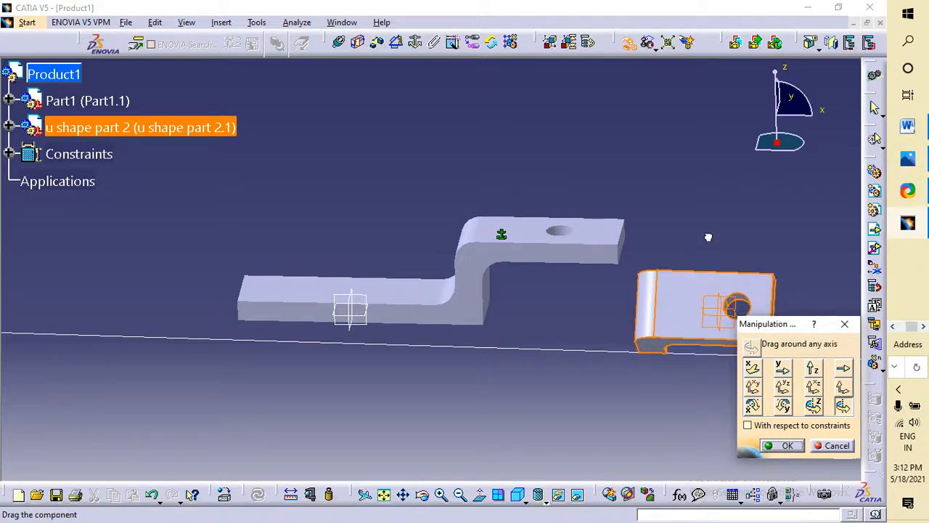
left_click_drag(482, 145, 716, 211)
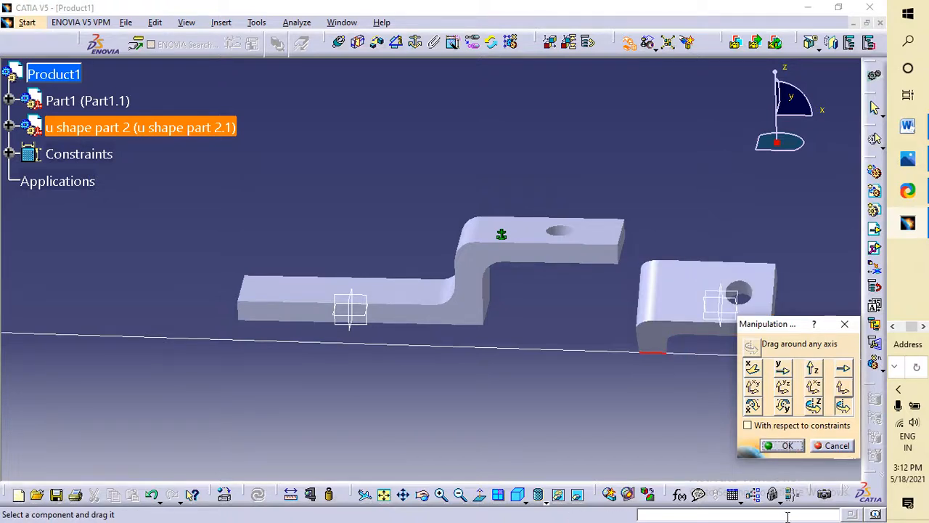
left_click(783, 445)
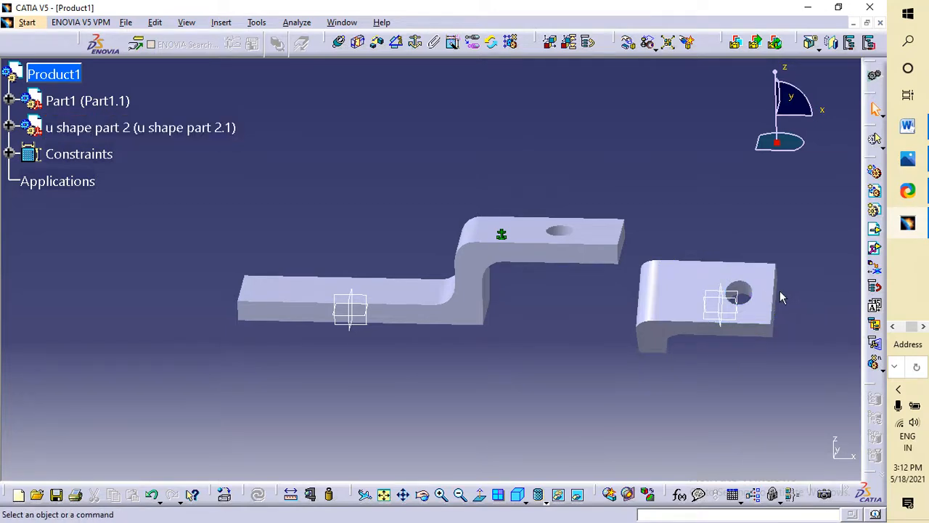
- Tilt u shape part 2 slightly about the X axis and about the Y axis
left_click(628, 43)
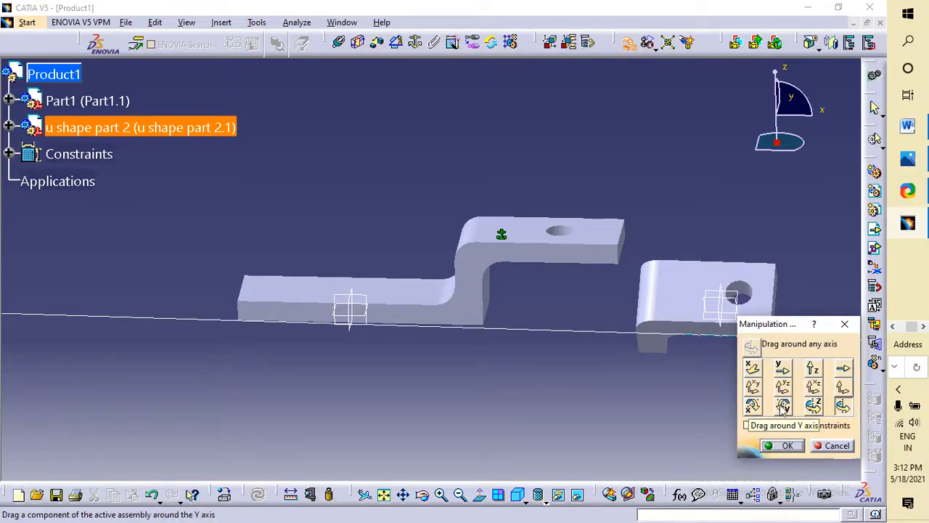
left_click(753, 408)
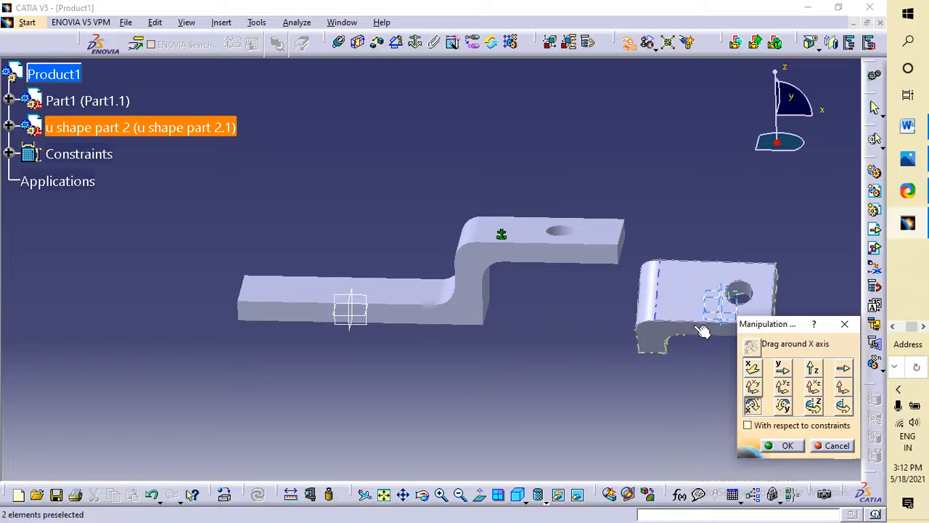
left_click_drag(712, 305, 626, 227)
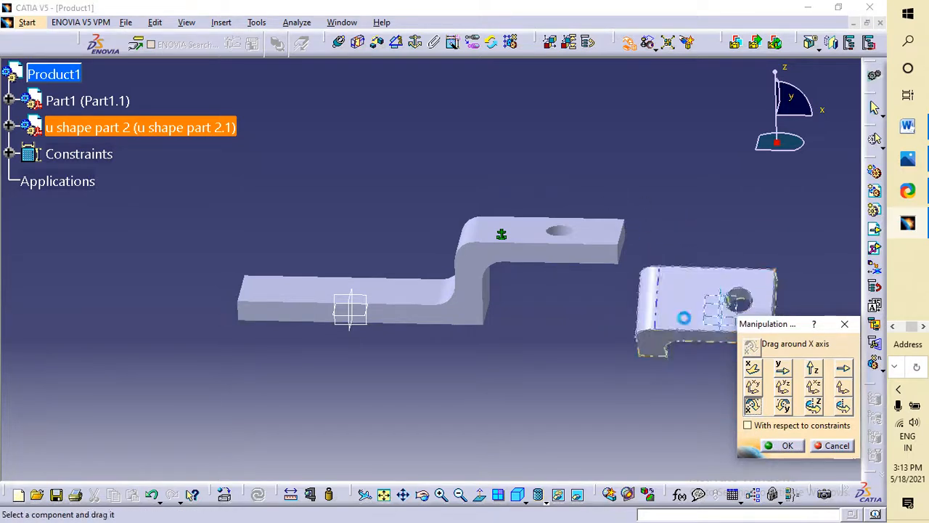
left_click(782, 406)
left_click_drag(711, 281, 540, 290)
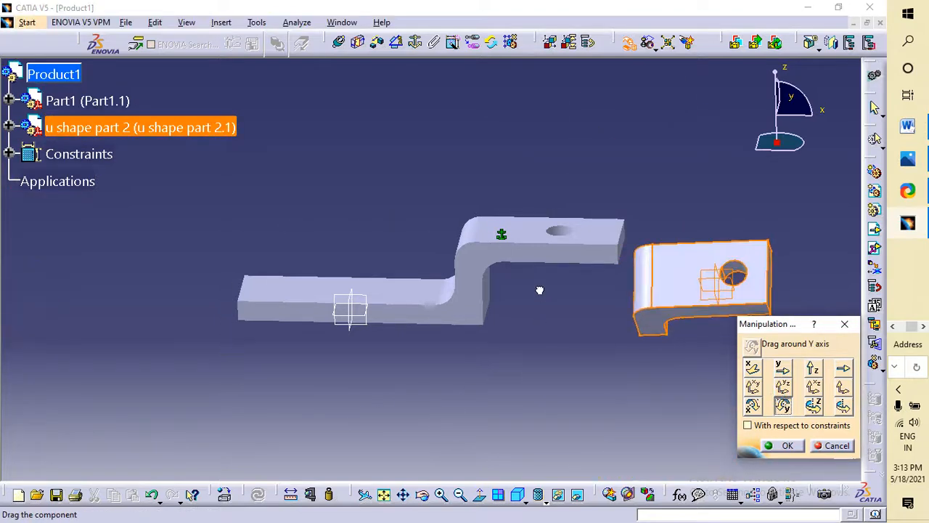
- Turn u shape part 2 around the Z axis to reverse it and move it along the X axis back beyond the yoke's raised end
left_click(813, 405)
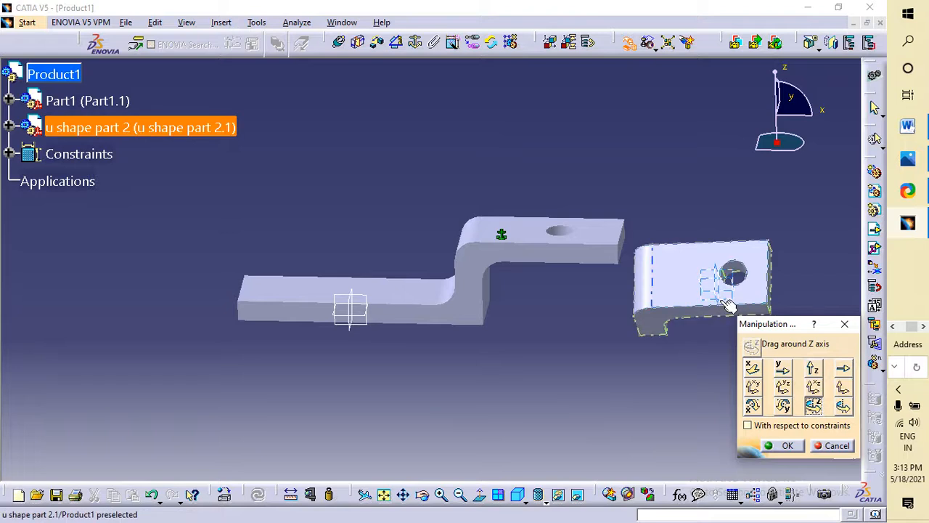
left_click_drag(726, 308, 287, 270)
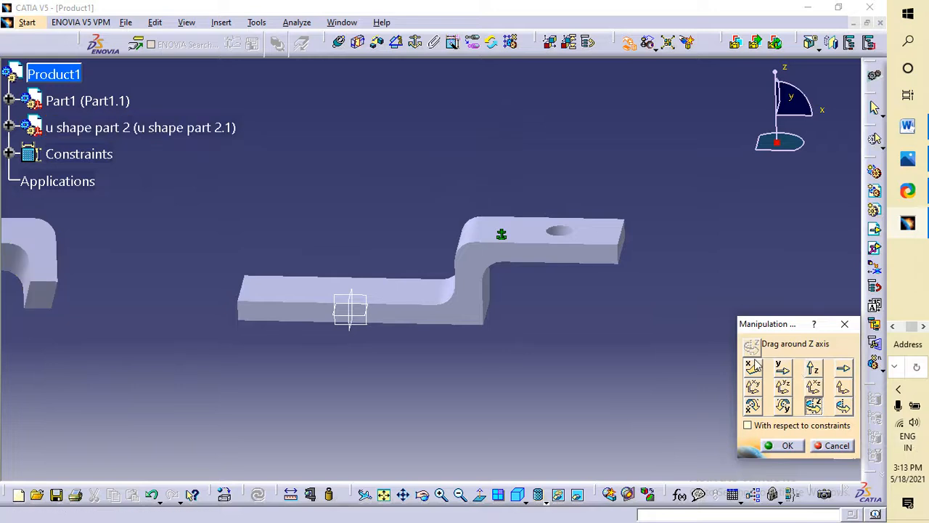
left_click(752, 368)
left_click_drag(99, 237, 750, 321)
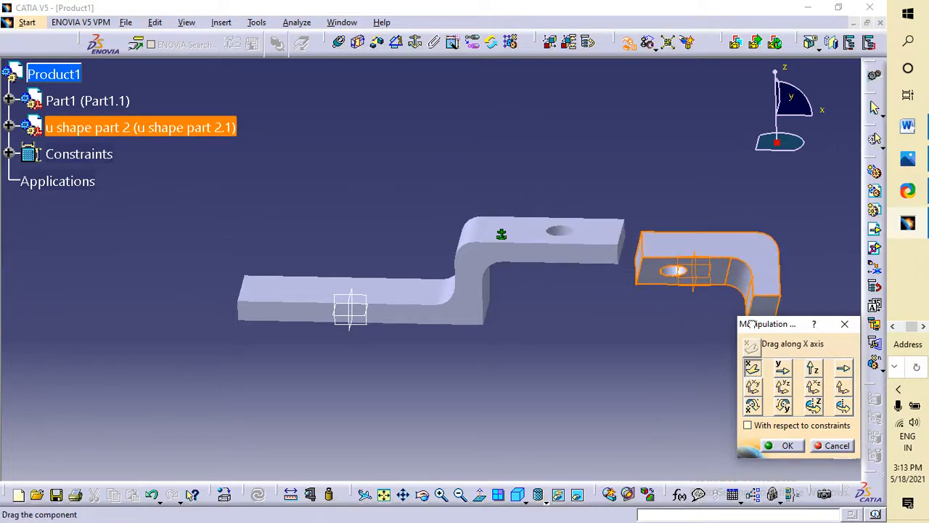
left_click(788, 445)
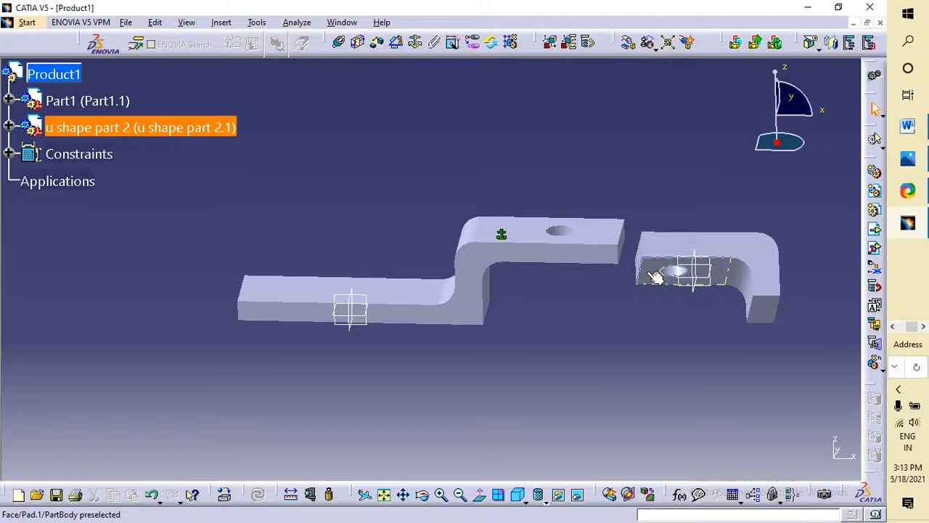
- Rotate u shape part 2 about the long straight edge beside its hole, turning the outer holed face upward
mouse_move(742, 240)
middle_mouse_down()
mouse_move(732, 265)
mouse_move(745, 224)
middle_mouse_up()
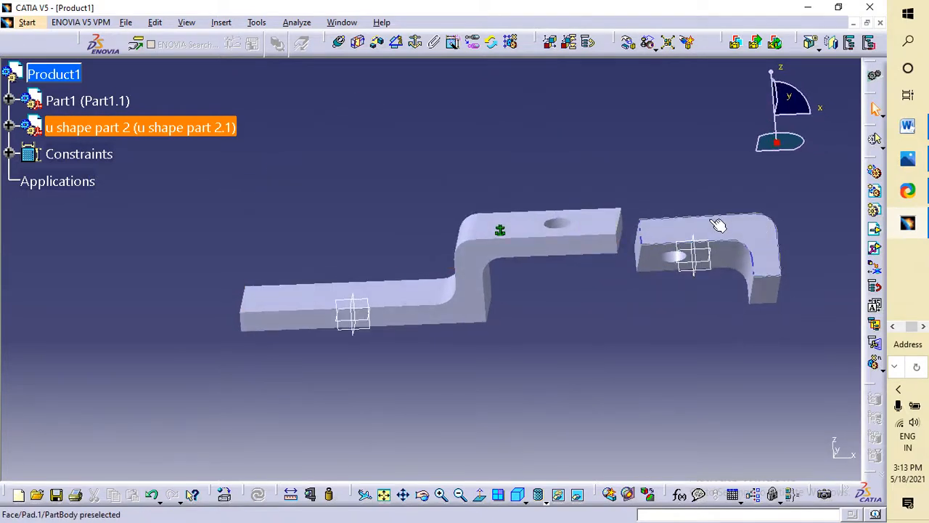
left_click(629, 42)
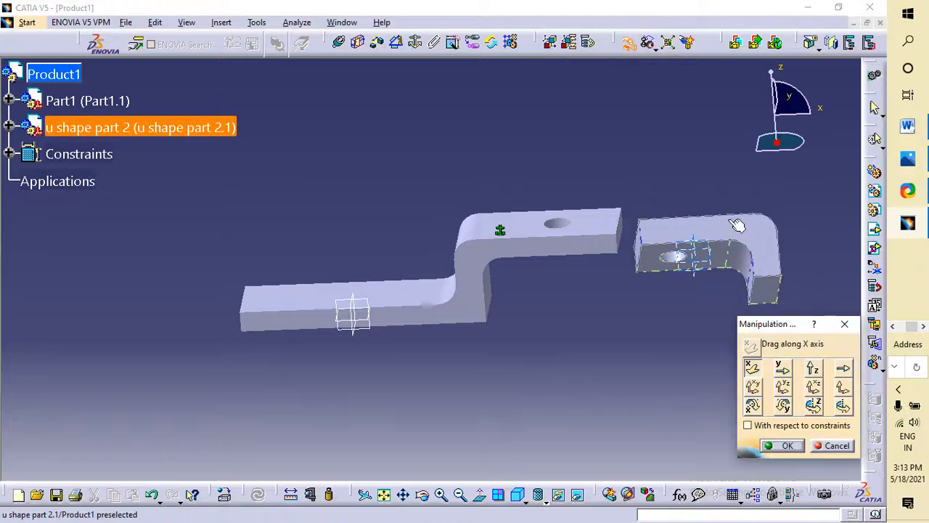
left_click(843, 406)
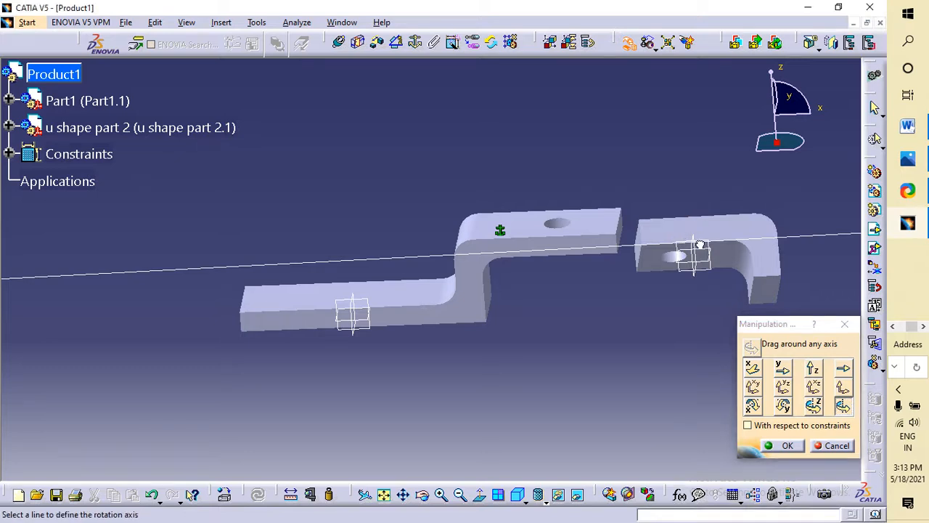
left_click(733, 240)
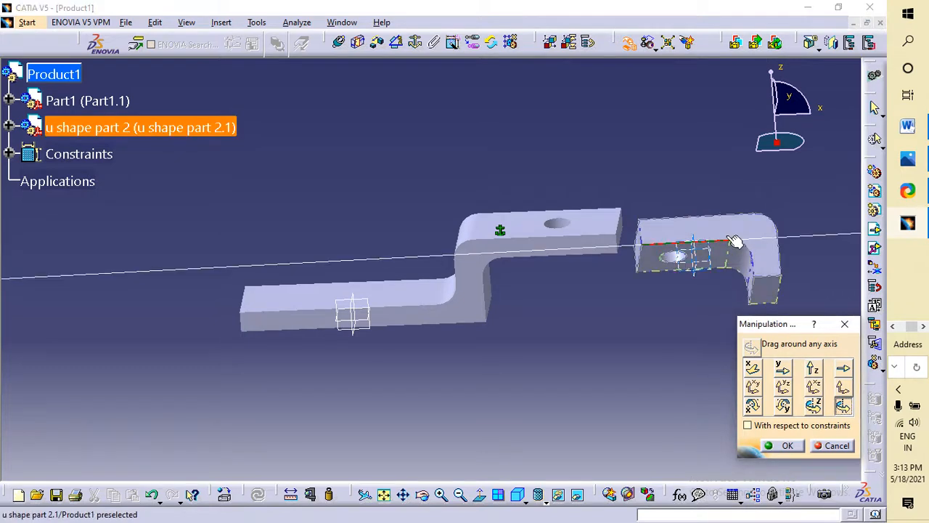
left_click_drag(733, 240, 734, 235)
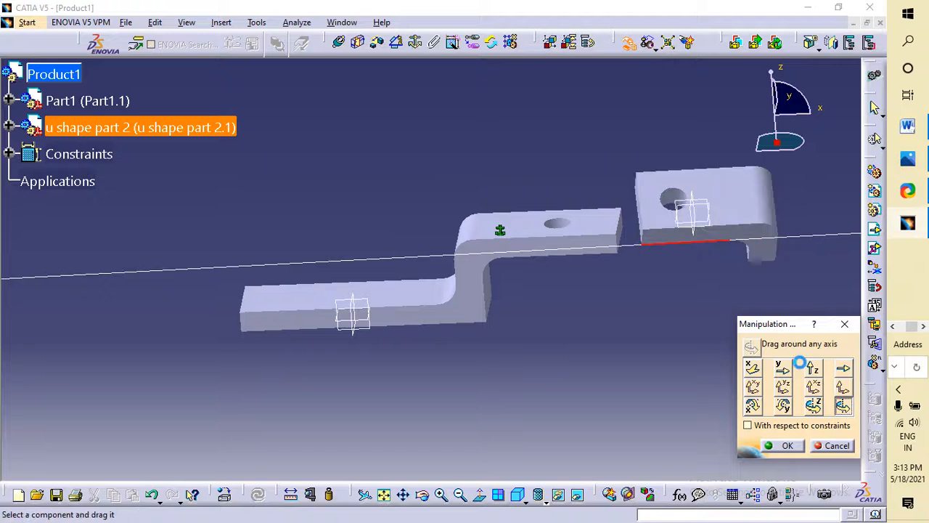
left_click(787, 445)
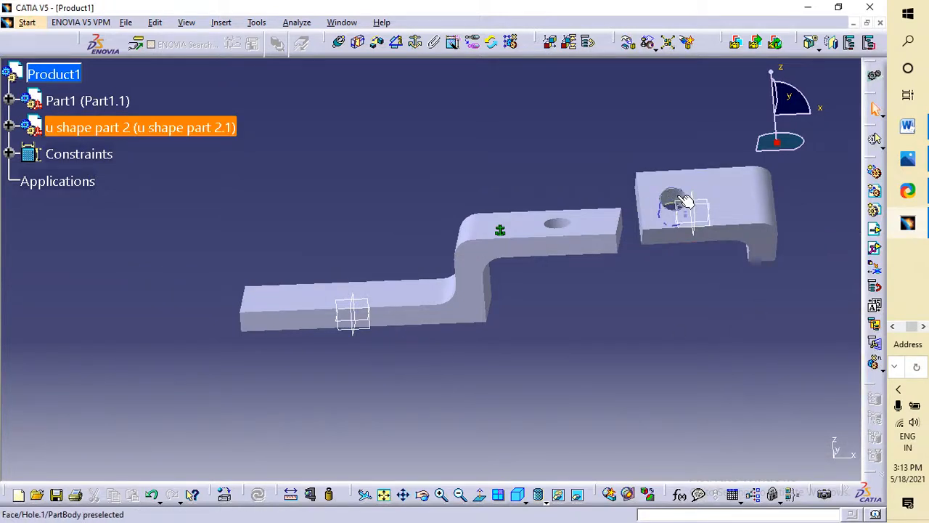
- Make the hole of u shape part 2 coincident with the hole in the yoke's raised end and update the assembly
left_click(340, 43)
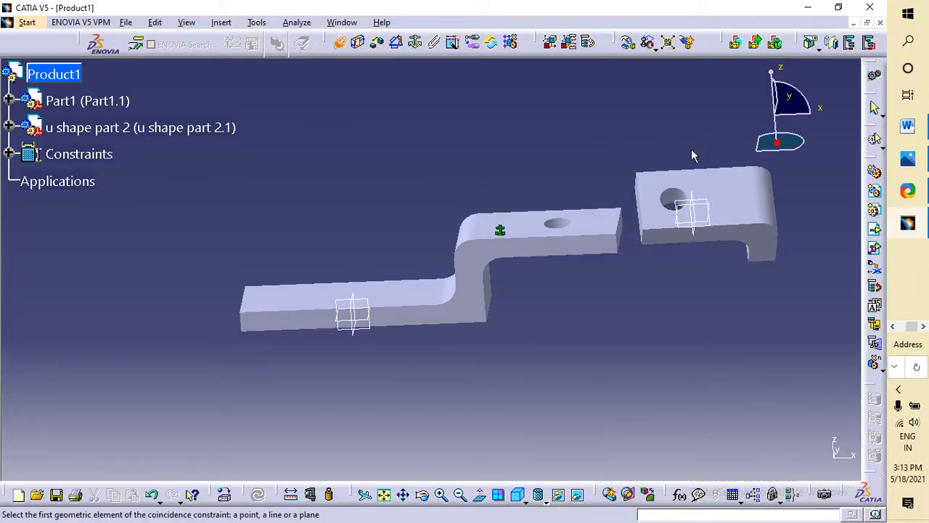
left_click(682, 199)
left_click(556, 221)
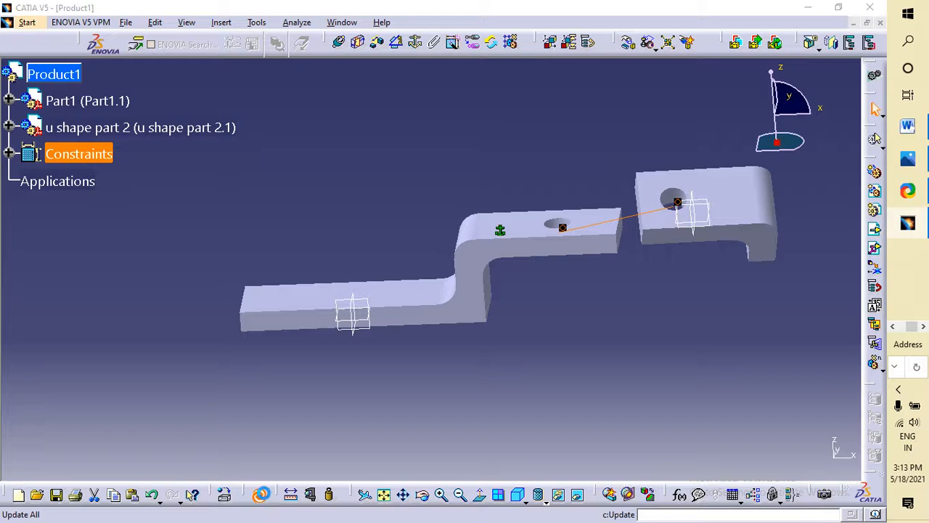
left_click(260, 495)
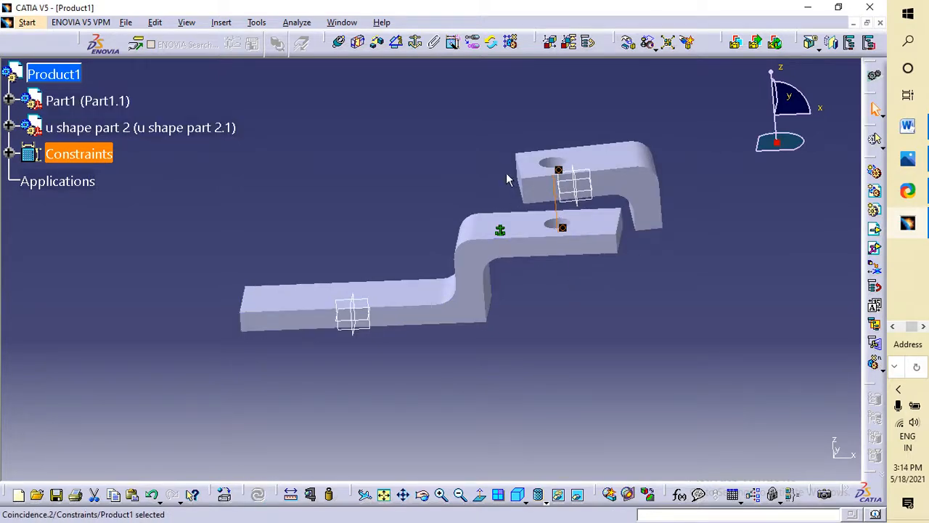
- Add a contact constraint between the yoke's raised holed top face and the inner holed face of u shape part 2, and update the assembly
middle_click_drag(639, 246, 217, 123)
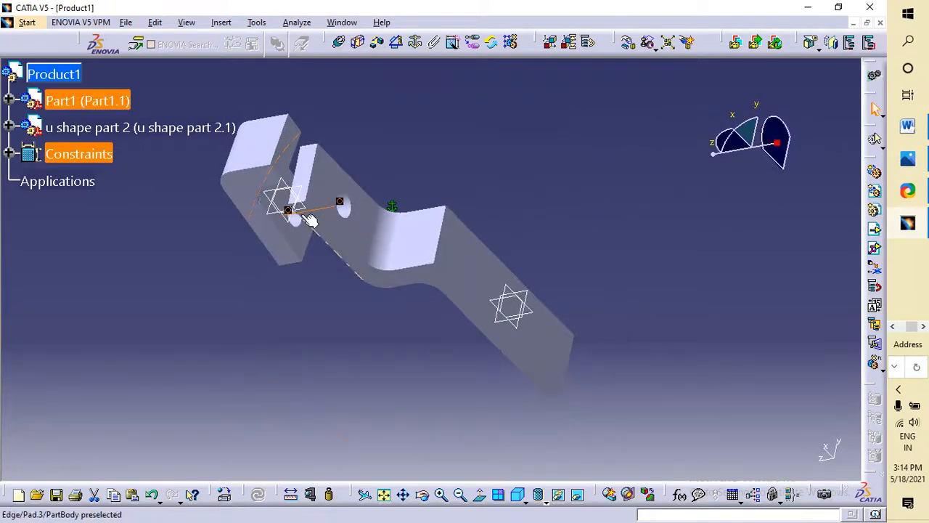
left_click(358, 42)
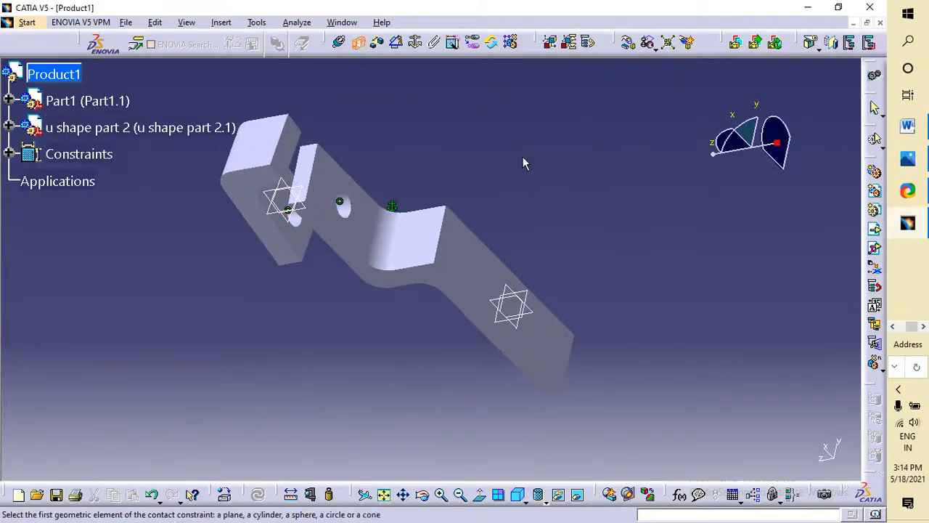
middle_click_drag(522, 162, 735, 434)
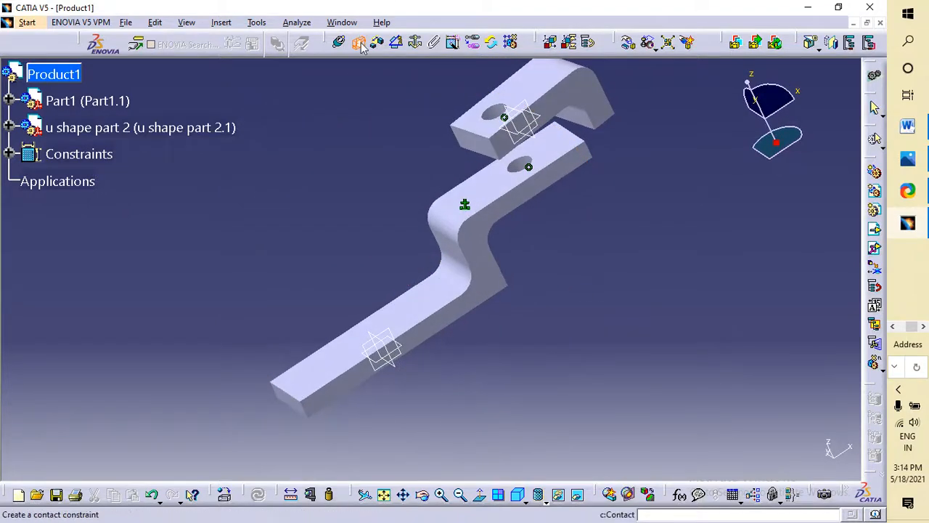
left_click(505, 191)
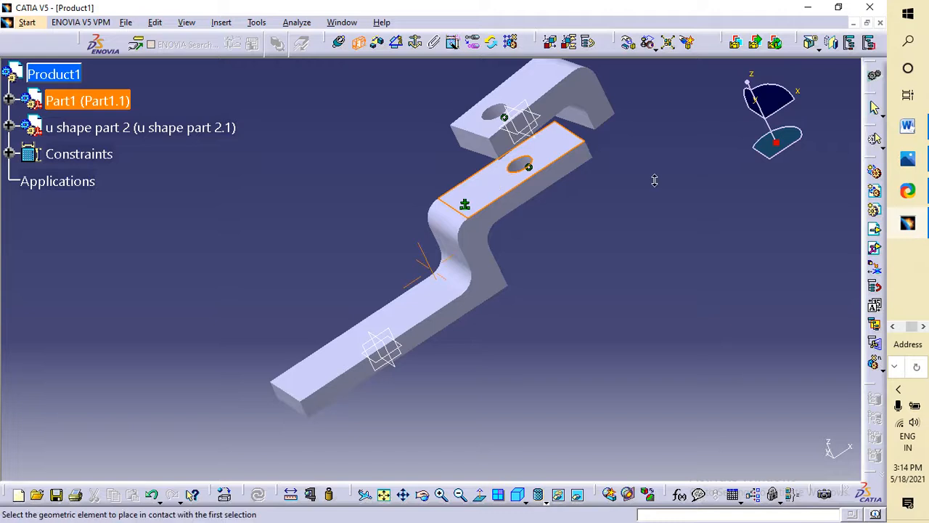
middle_click_drag(656, 179, 635, 349)
middle_click_drag(609, 133, 307, 179)
left_click(291, 190)
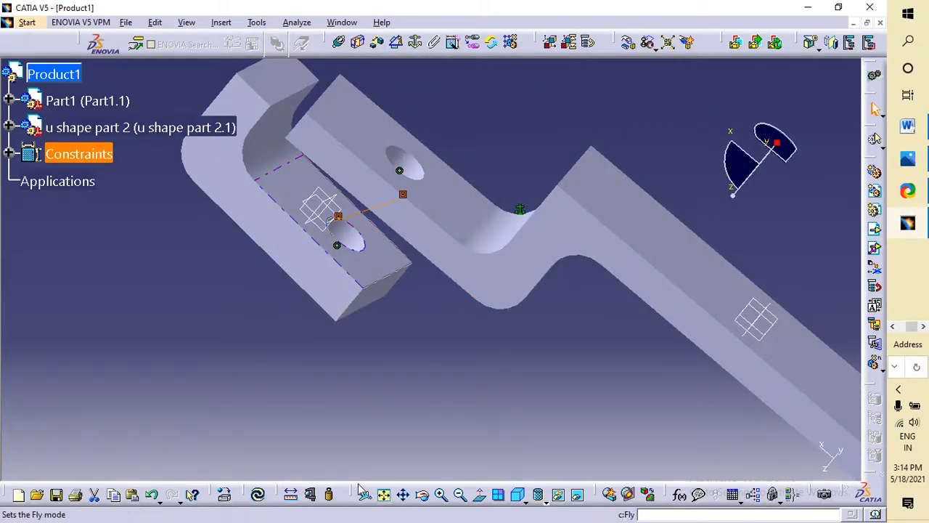
left_click(258, 495)
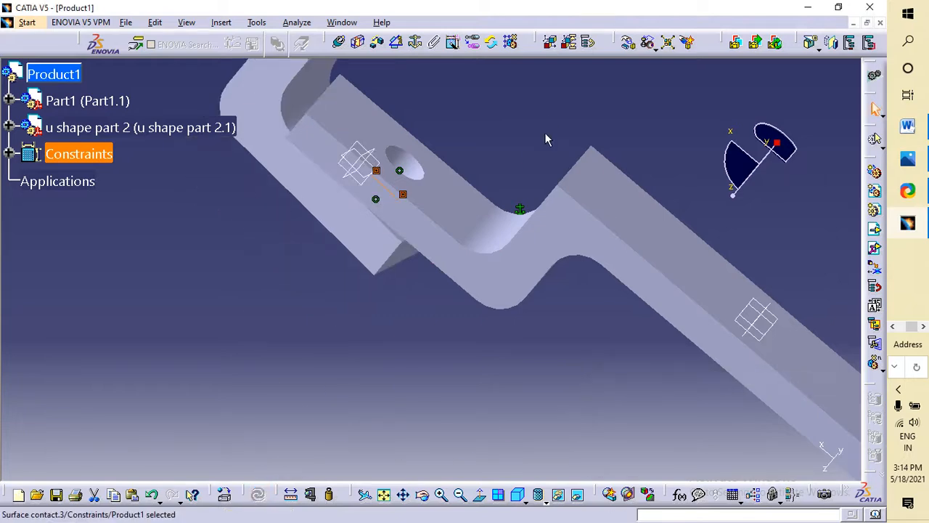
- Rotate u shape part 2 slightly about the Z axis over the yoke's raised end
middle_click_drag(545, 134, 890, 312)
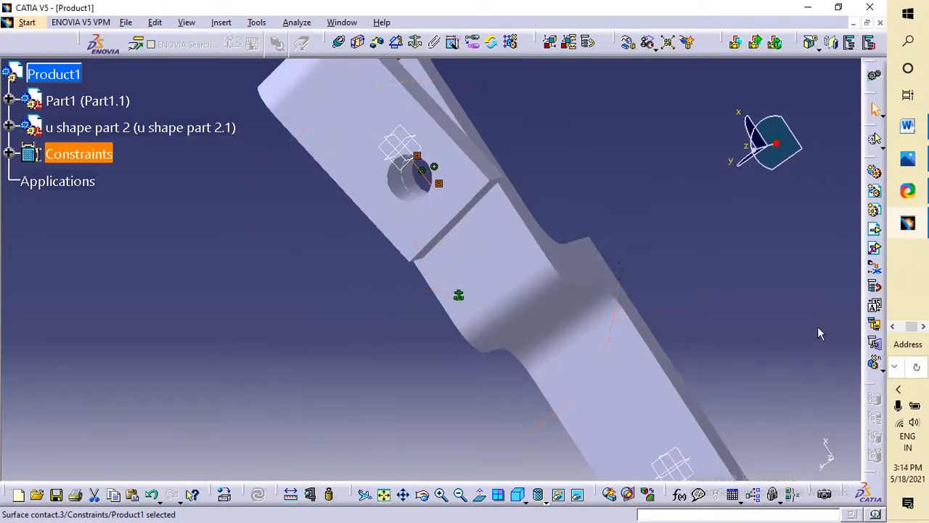
middle_click_drag(817, 333, 318, 411)
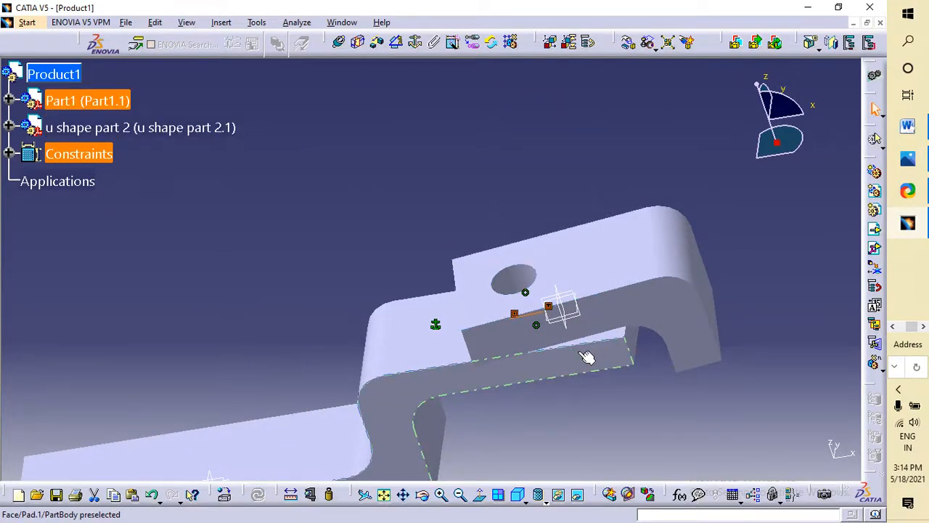
middle_click_drag(559, 353, 649, 276)
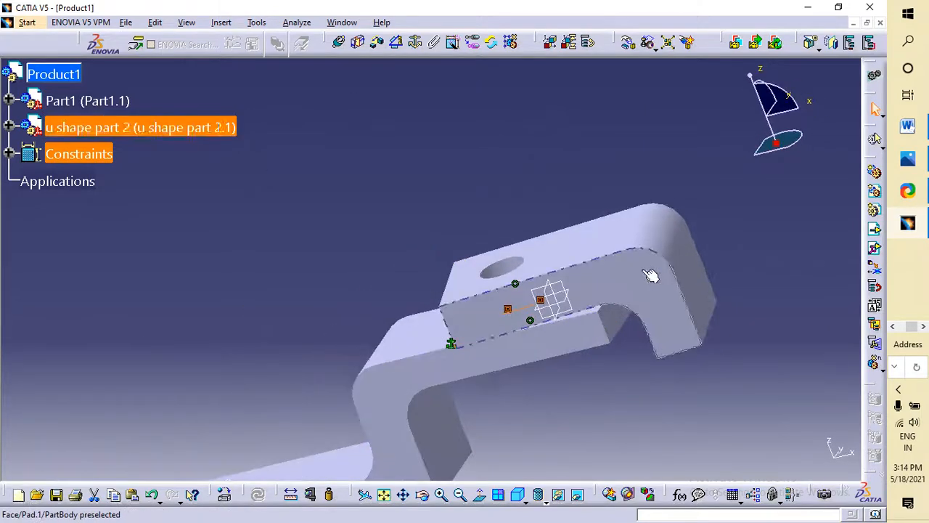
left_click(629, 42)
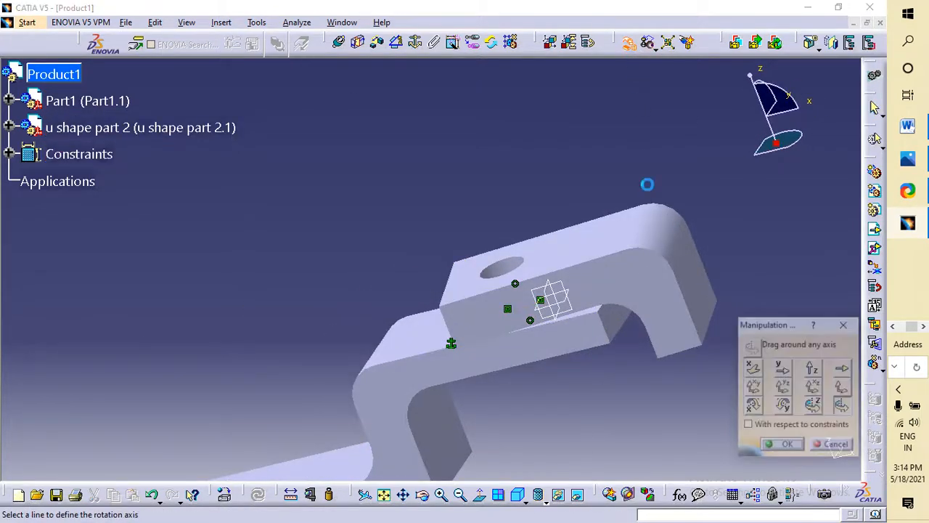
left_click(812, 406)
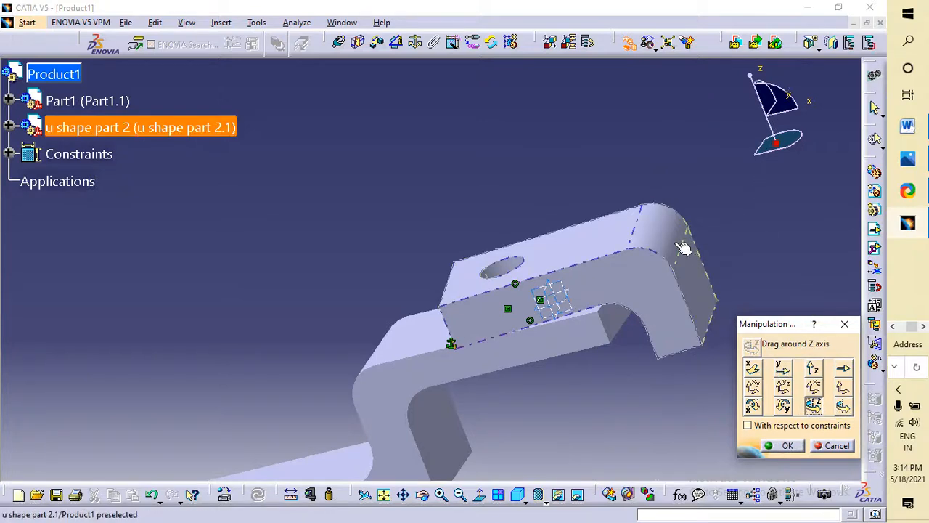
mouse_move(683, 247)
left_mouse_down()
mouse_move(674, 245)
mouse_move(651, 271)
mouse_move(682, 235)
mouse_move(675, 239)
left_mouse_up()
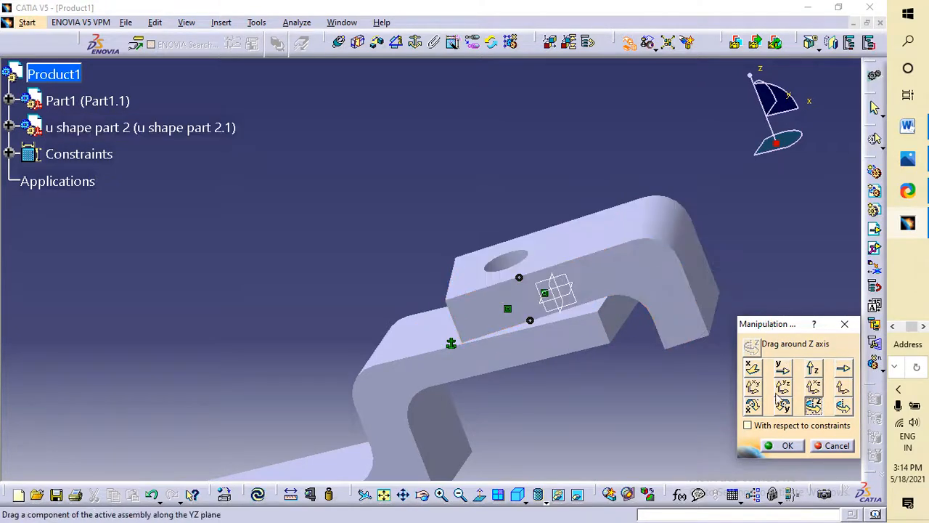
left_click(787, 445)
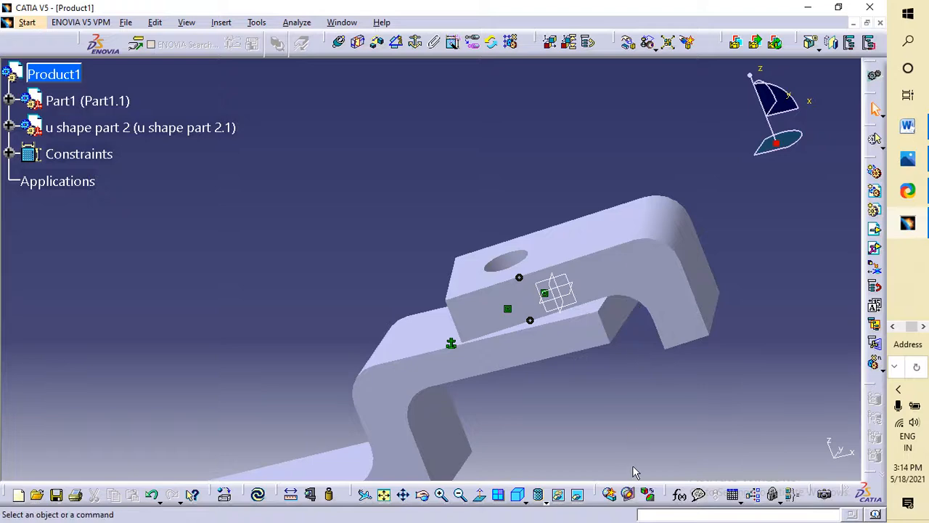
- Try to make the inner face of u shape part 2's short leg coincident with the yoke's end face, and update the assembly
middle_click_drag(631, 305, 221, 223)
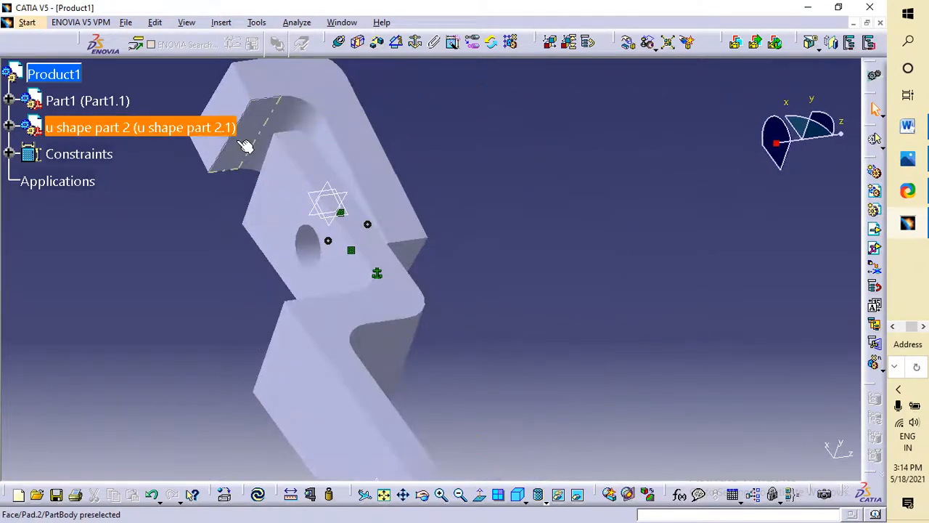
left_click(341, 42)
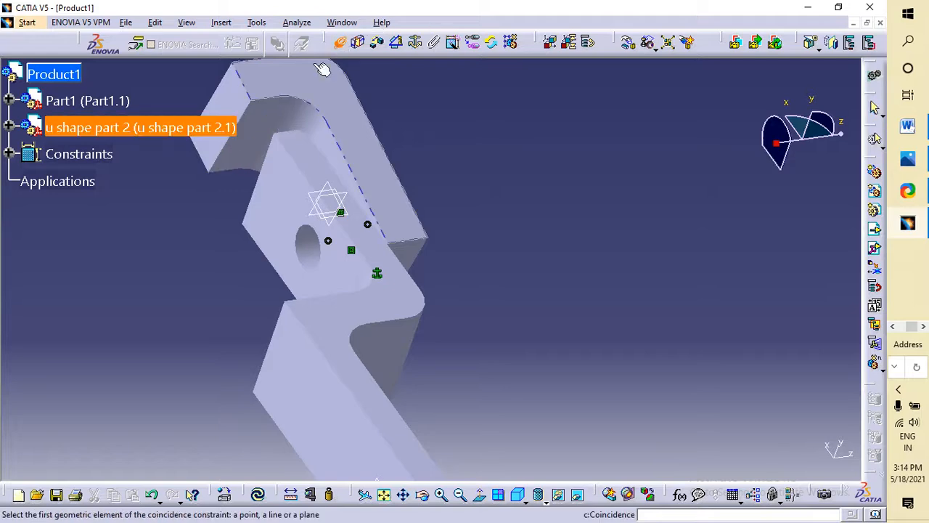
left_click(242, 144)
middle_click_drag(664, 157, 716, 403)
middle_click_drag(645, 270, 226, 89)
left_click(323, 367)
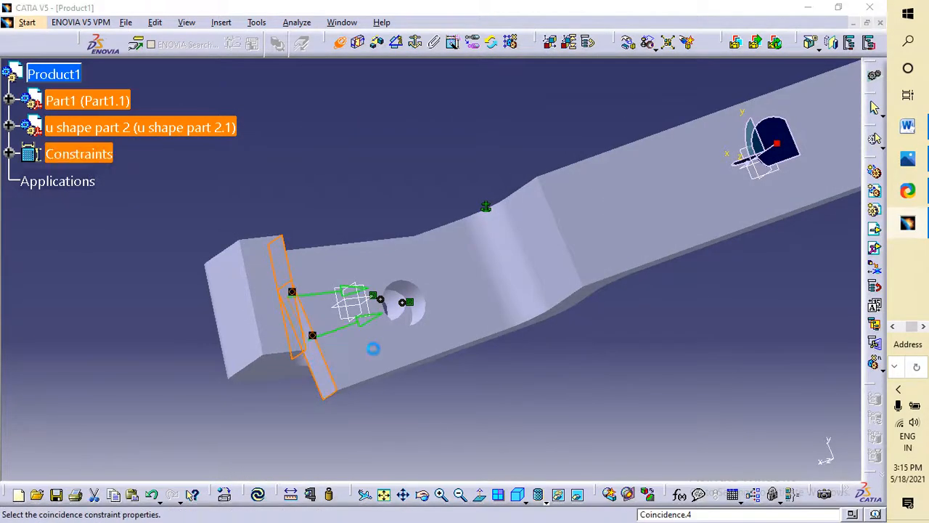
left_click(259, 495)
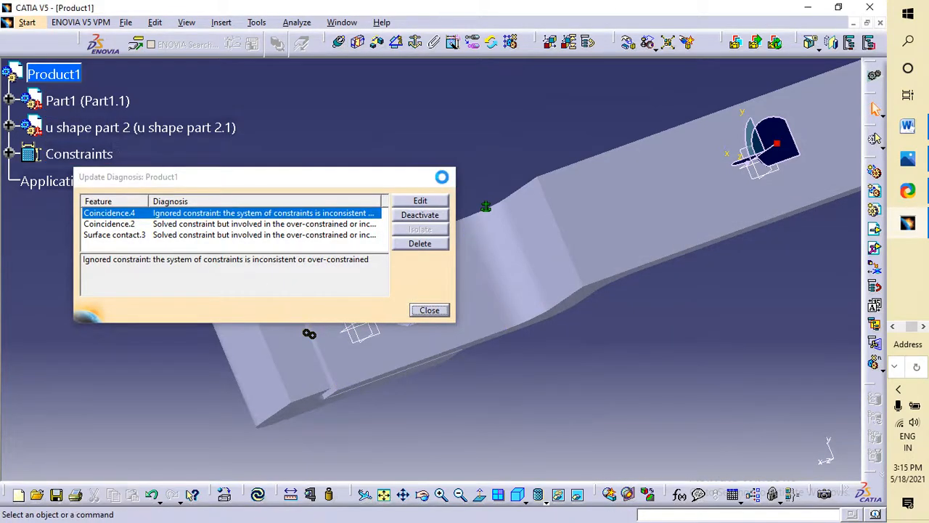
left_click(441, 178)
middle_click_drag(674, 390, 328, 320)
middle_click_drag(548, 387, 608, 190)
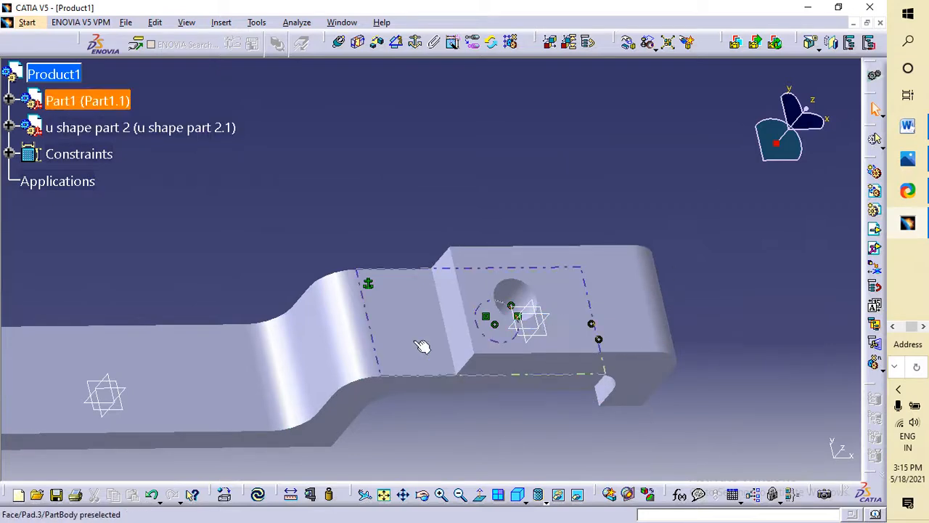
- Delete the last coincidence constraint, between u shape part 2's short leg and the yoke's end face
left_click(73, 177)
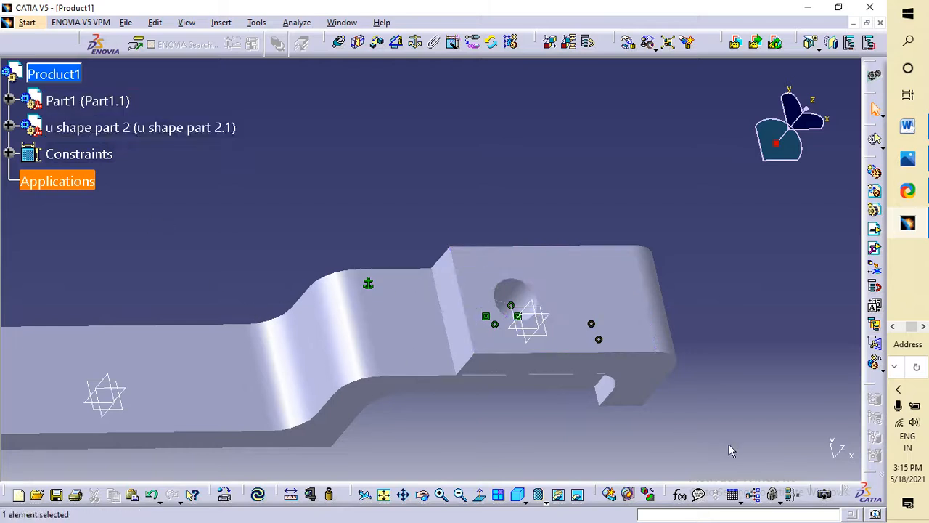
left_click(79, 155)
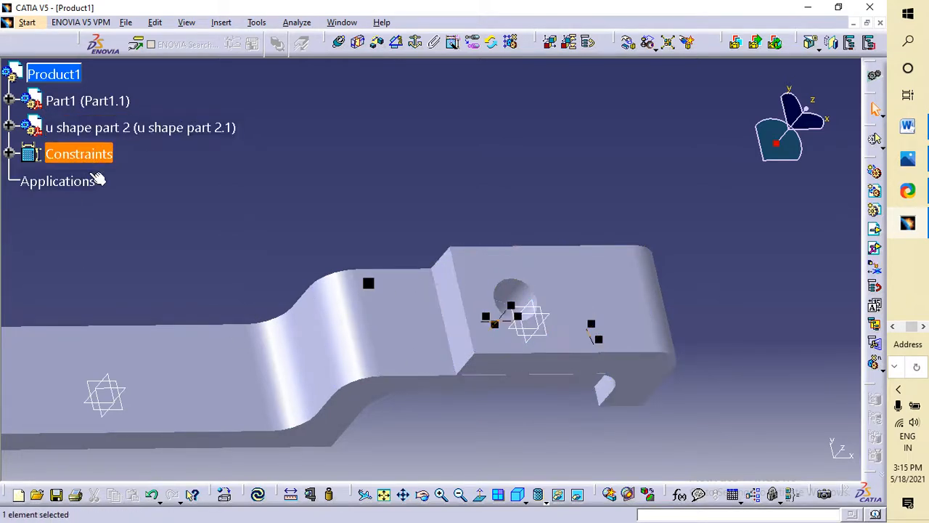
double_click(101, 152)
left_click(127, 262)
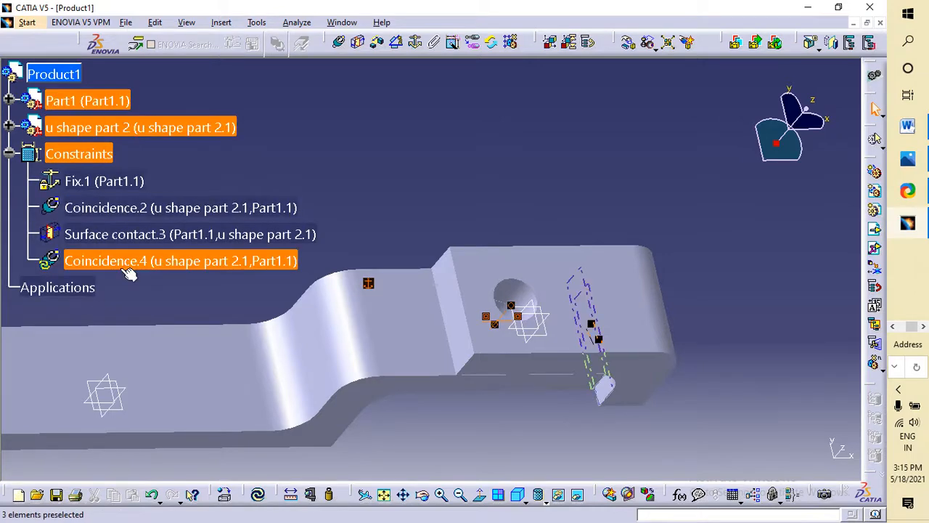
key("Delete")
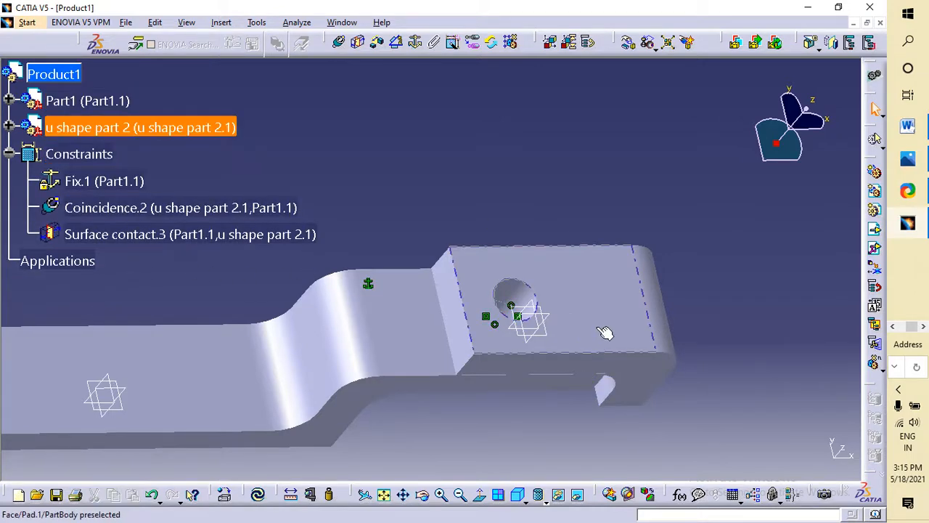
- Insert the existing component "pin 3 of clevish pin mechanism" from the Documents folder into Product1
middle_click_drag(679, 176, 561, 308)
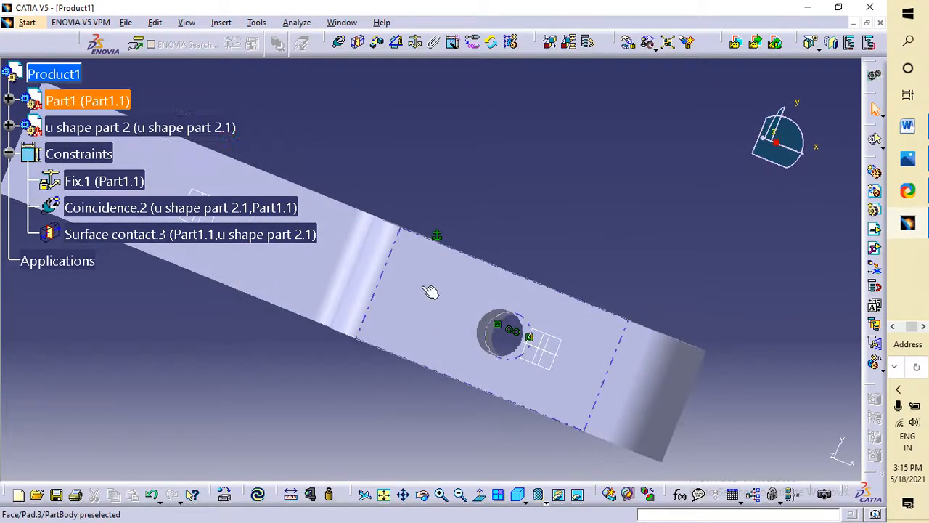
middle_click_drag(469, 419, 558, 194)
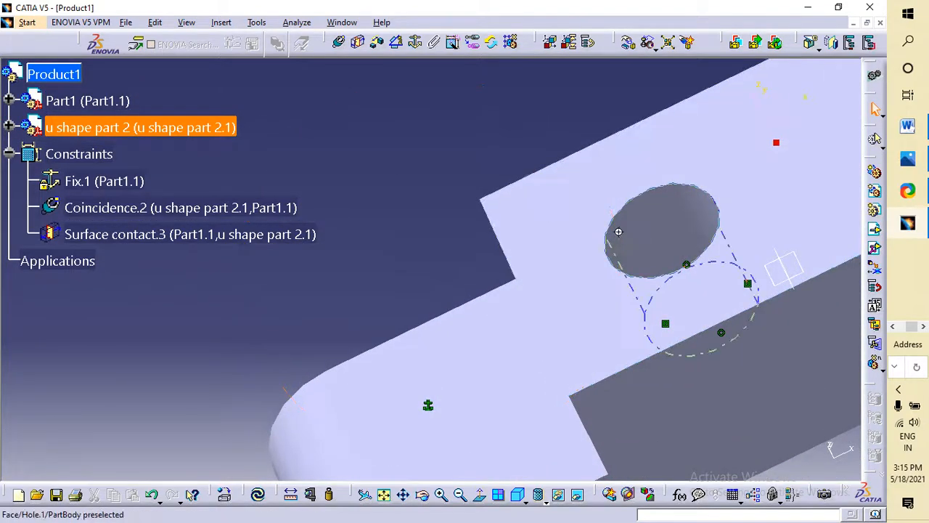
middle_click_drag(620, 232, 612, 327)
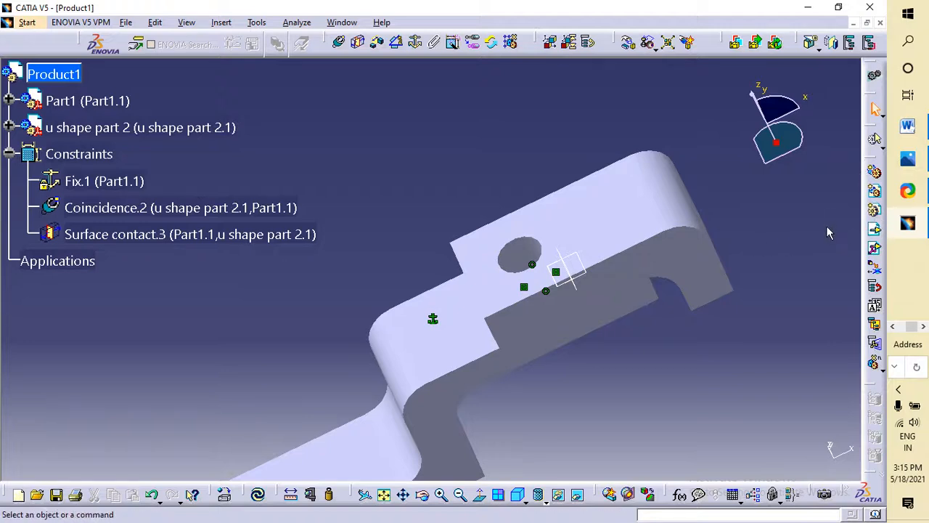
left_click(877, 231)
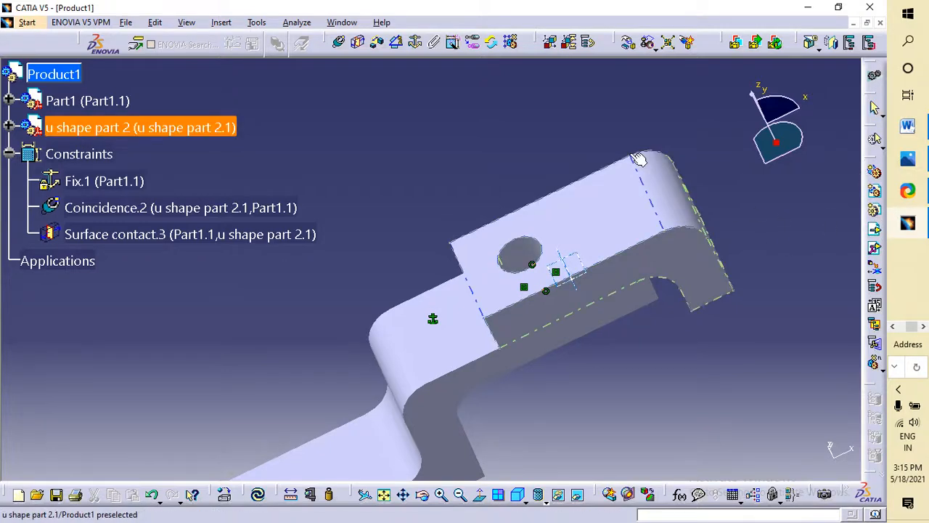
left_click(58, 75)
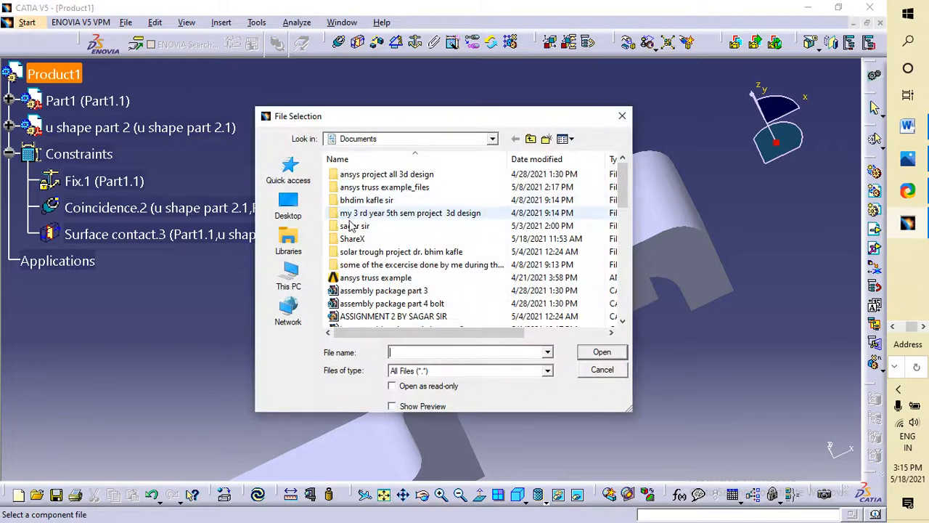
scroll(383, 280, "down", 4)
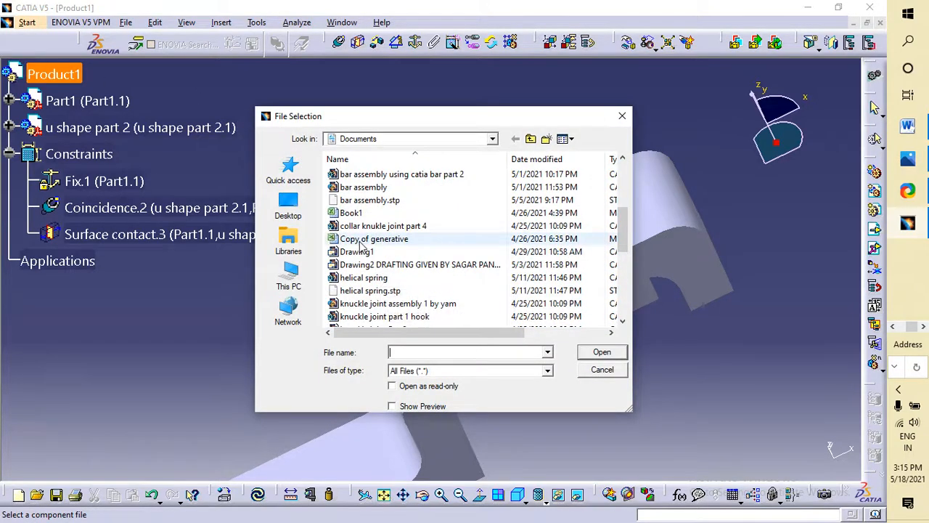
scroll(381, 276, "down", 2)
scroll(373, 265, "down", 2)
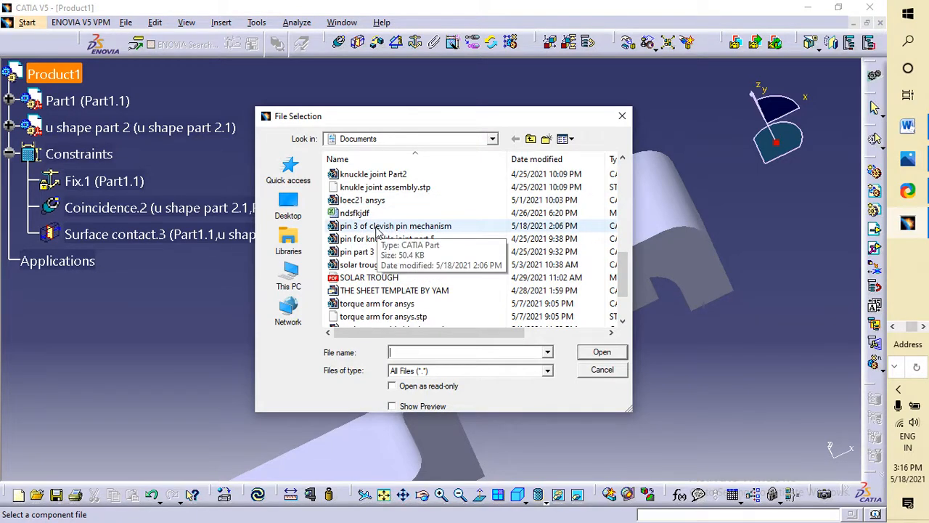
left_click(379, 226)
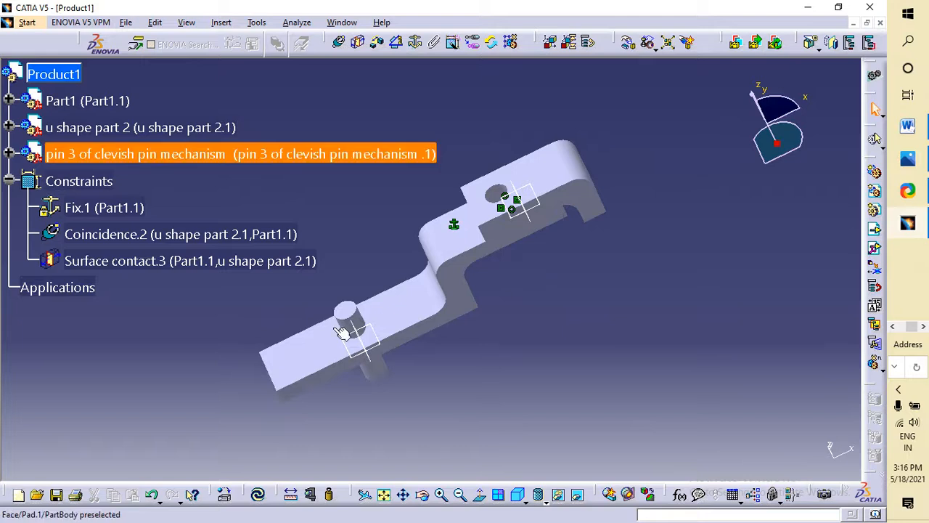
- Move the pin freely along the X and Z axes until it stands above the hole of u shape part 2
left_click(628, 42)
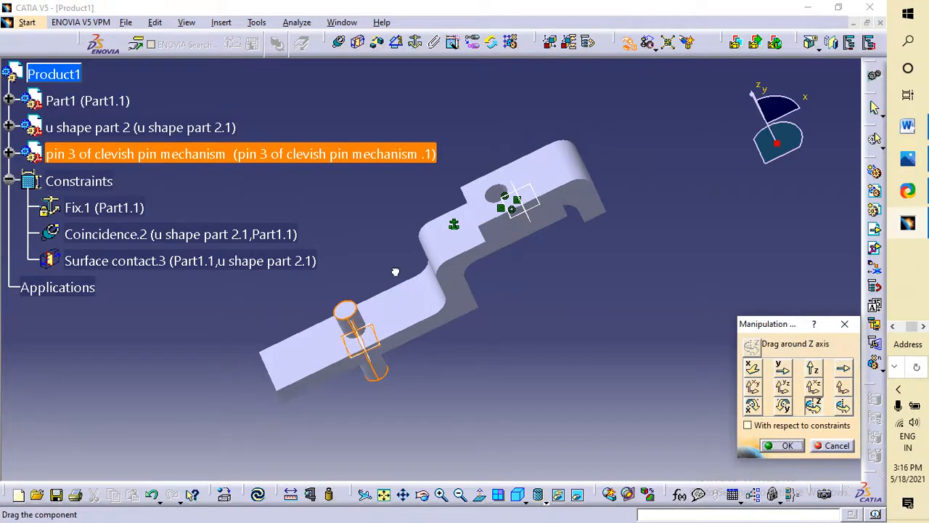
left_click(752, 368)
left_click_drag(354, 310, 612, 161)
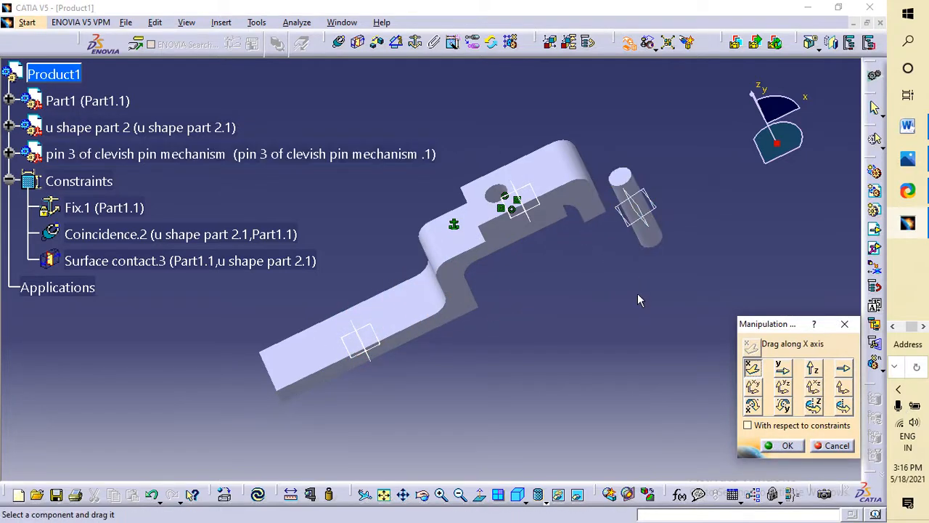
left_click(813, 368)
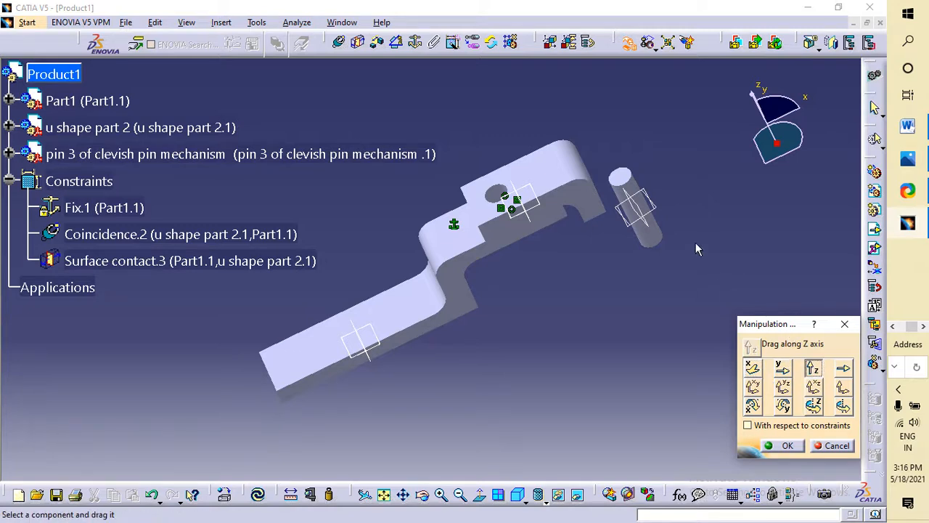
left_click_drag(633, 214, 532, 108)
left_click(752, 368)
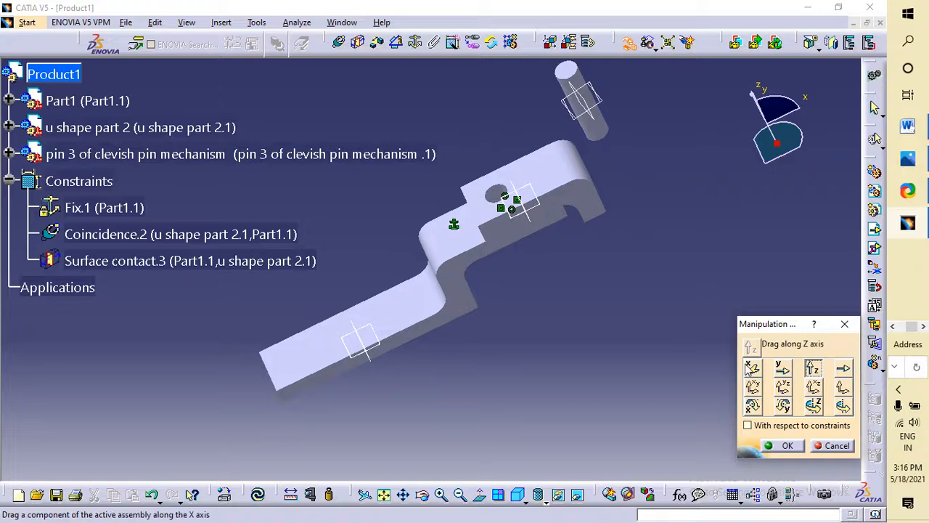
left_click_drag(566, 72, 467, 114)
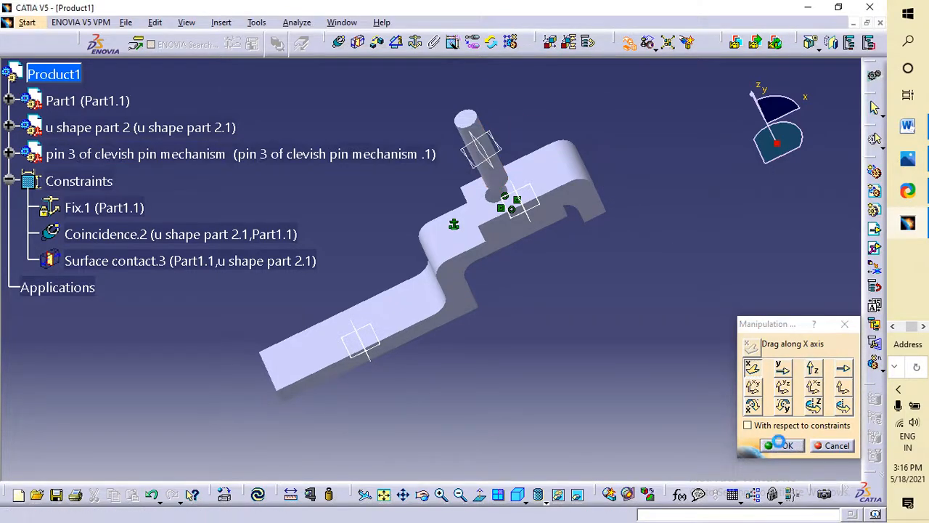
left_click(782, 446)
- Shift the pin slightly along the Y axis, clear of the hole in u shape part 2
middle_click_drag(598, 310, 609, 229)
left_click(597, 311)
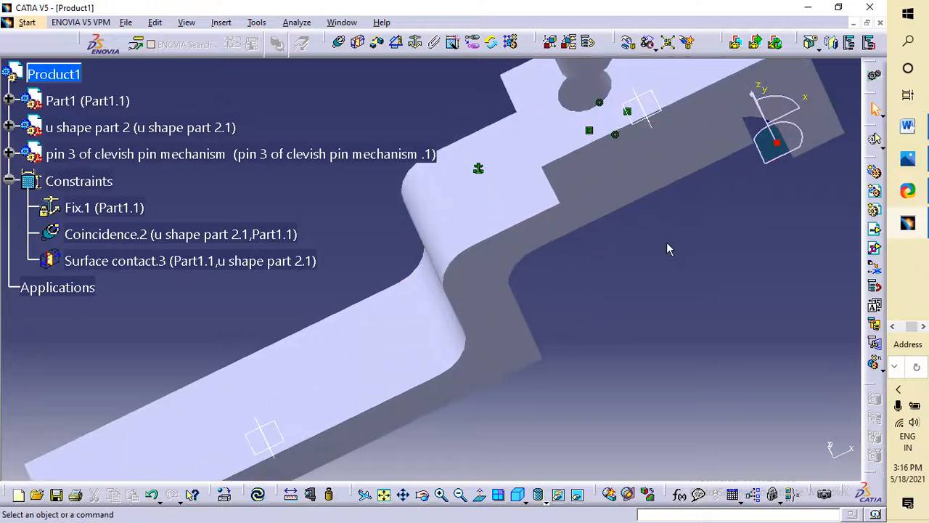
middle_click_drag(669, 249, 560, 419)
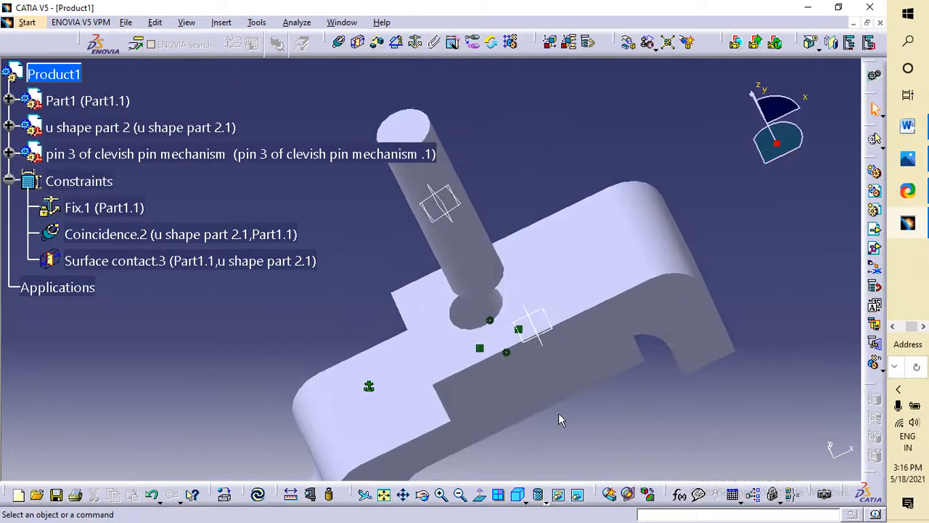
left_click(629, 43)
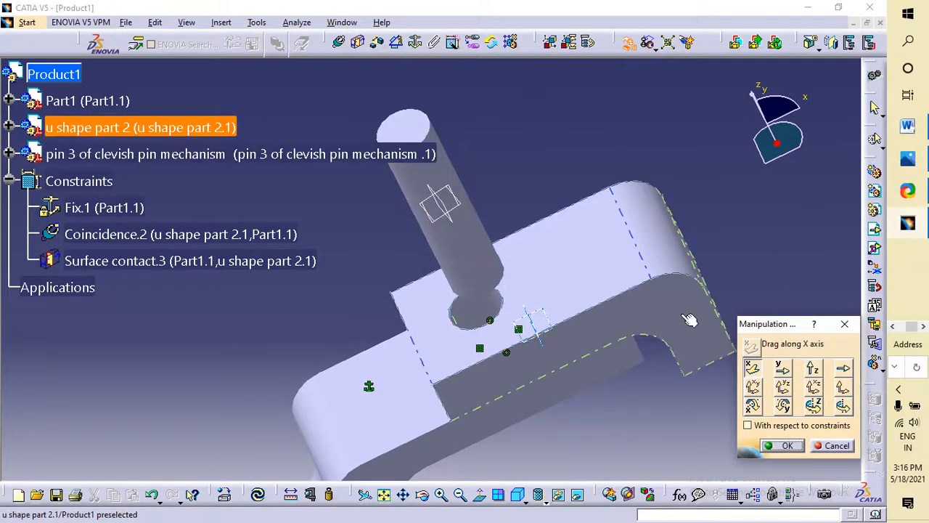
left_click(782, 368)
left_click_drag(475, 243, 439, 190)
left_click(788, 446)
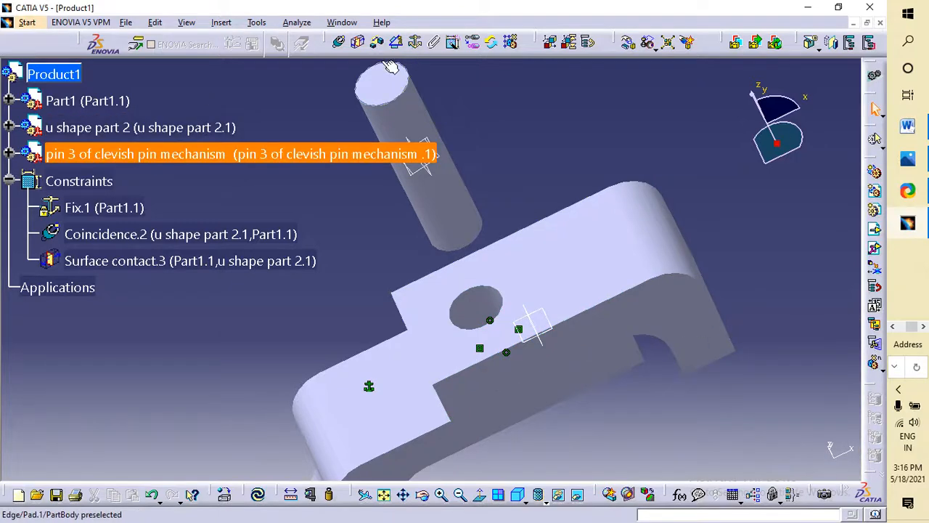
- Make the pin's axis coincident with the hole of u shape part 2 and update the assembly
left_click(339, 45)
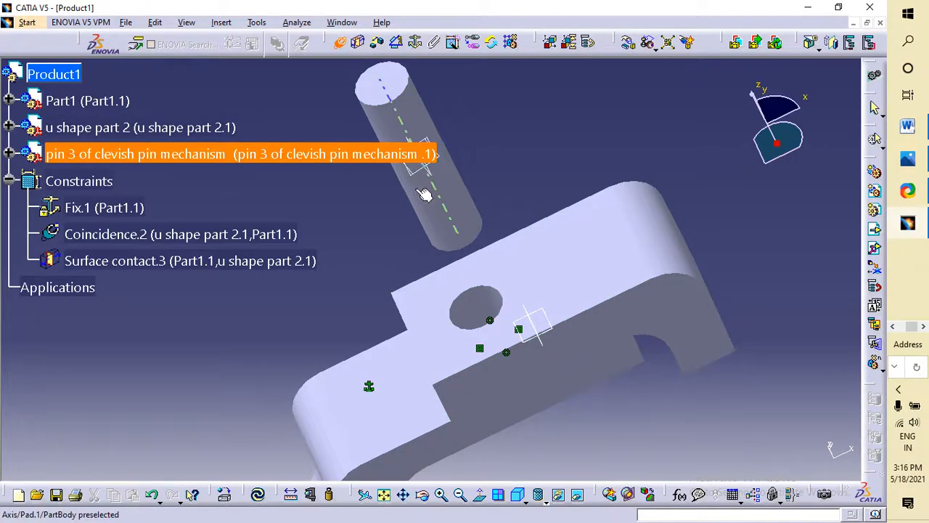
left_click(444, 204)
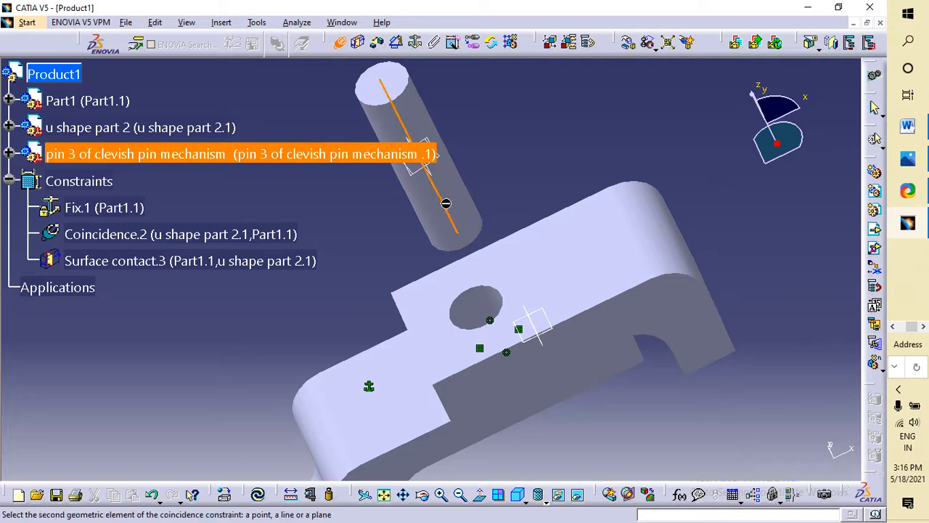
left_click(482, 312)
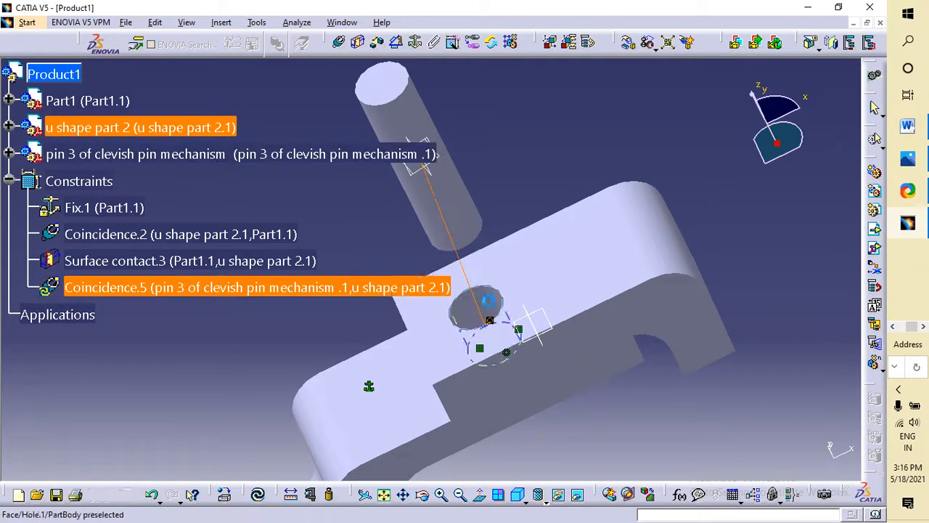
left_click(258, 494)
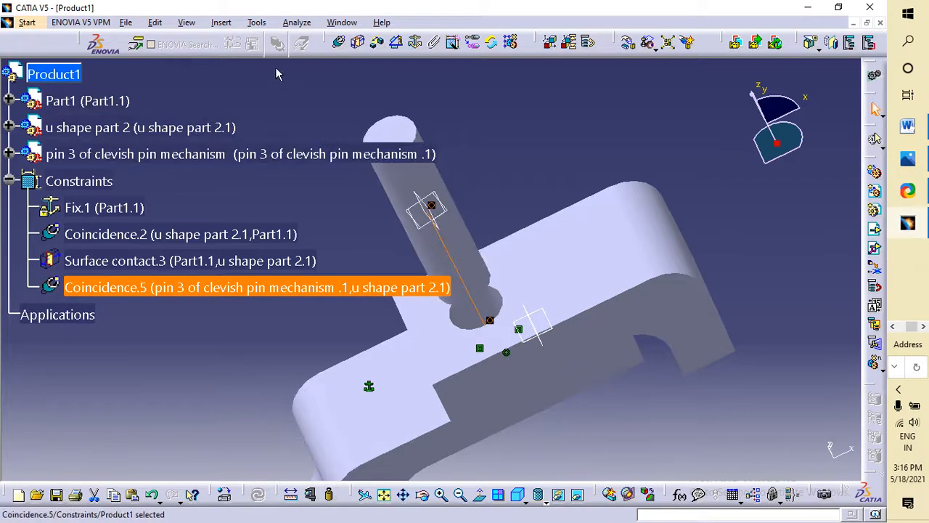
left_click(358, 44)
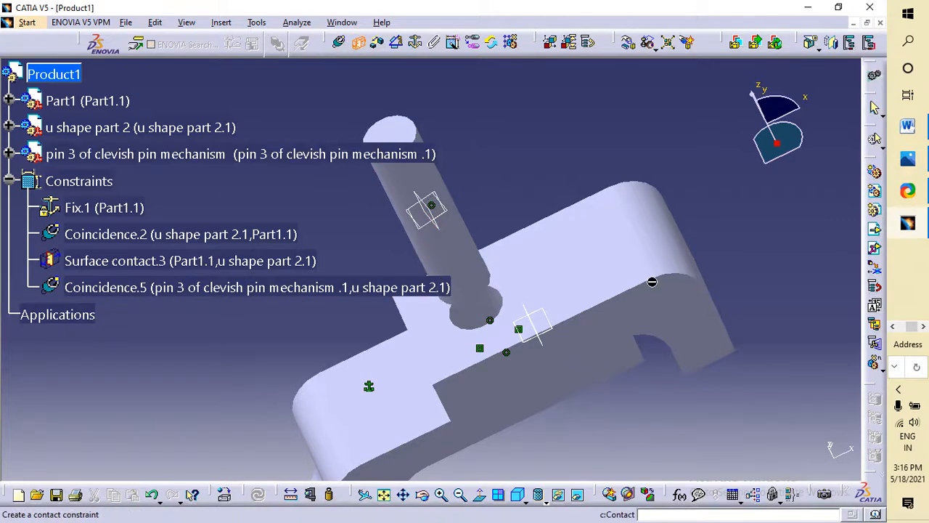
middle_click_drag(464, 279, 470, 177)
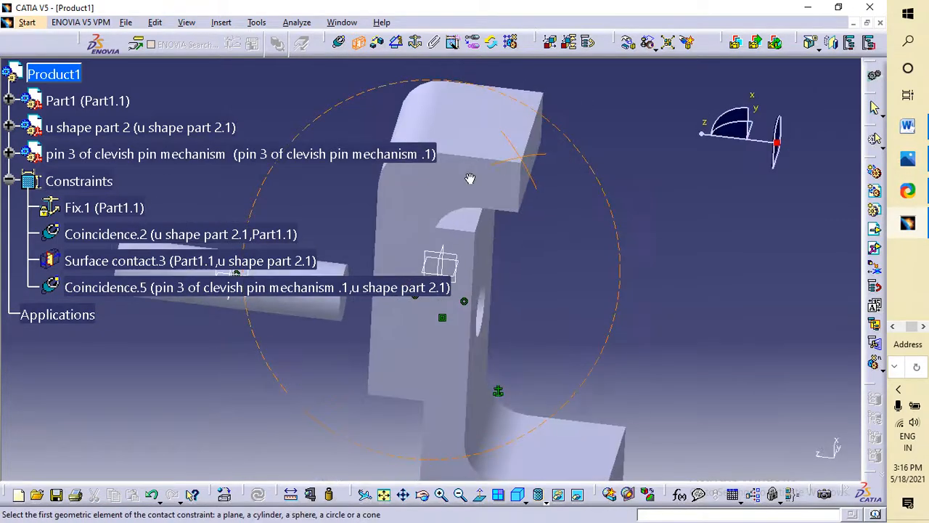
left_click(343, 302)
middle_click_drag(533, 234, 741, 322)
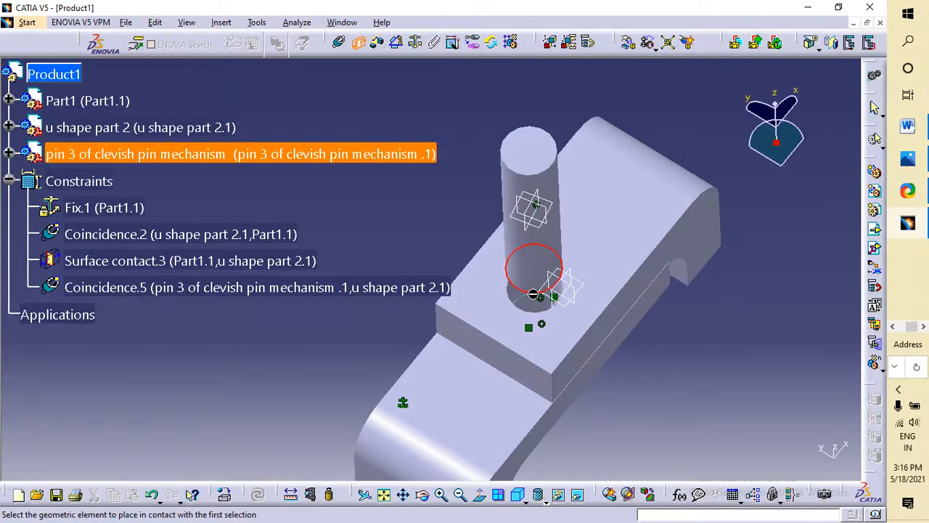
middle_click_drag(548, 312, 565, 259)
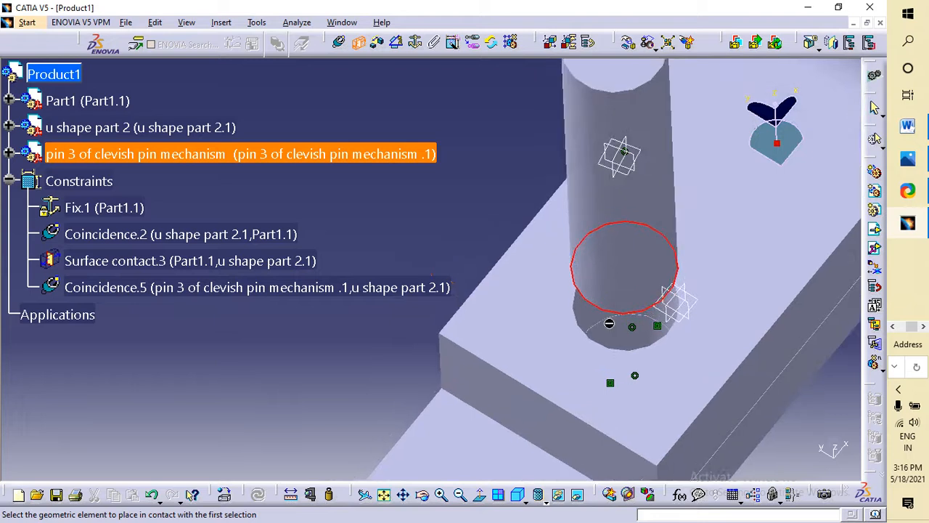
left_click(358, 42)
left_click(631, 351)
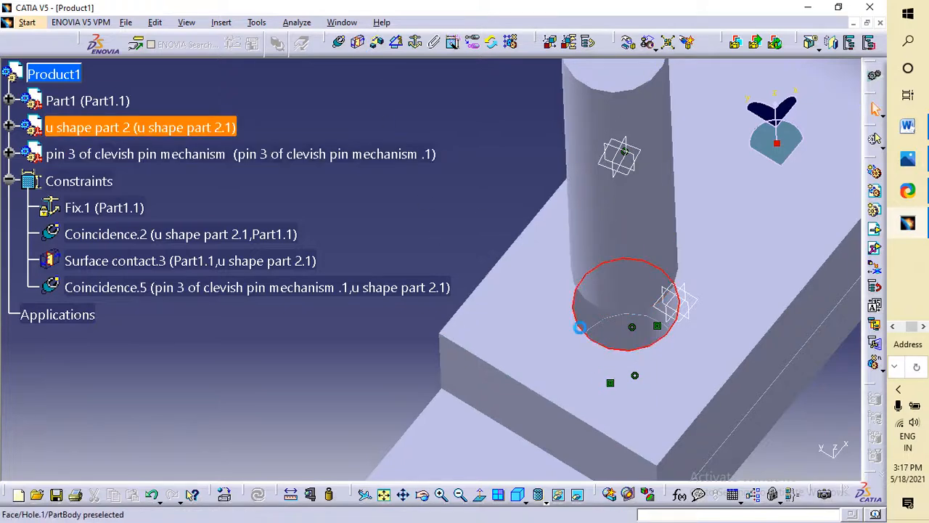
left_click(331, 88)
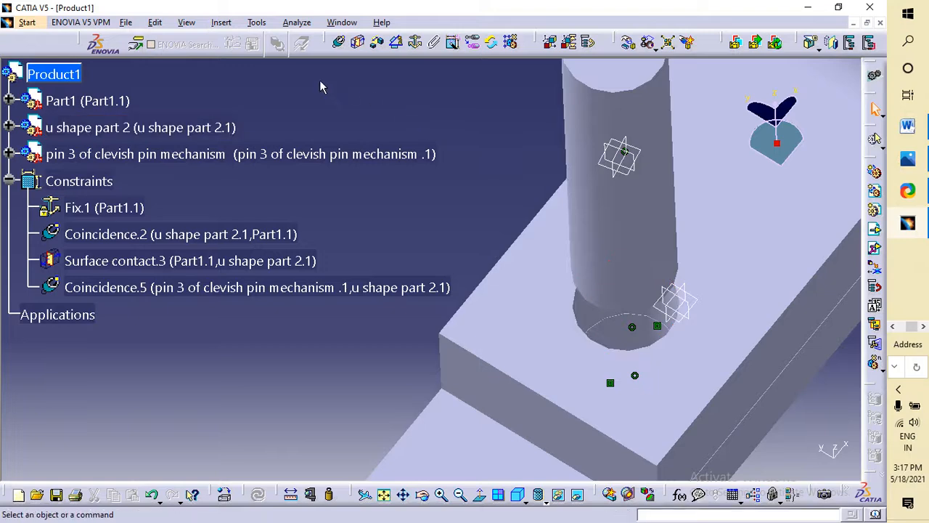
left_click(357, 42)
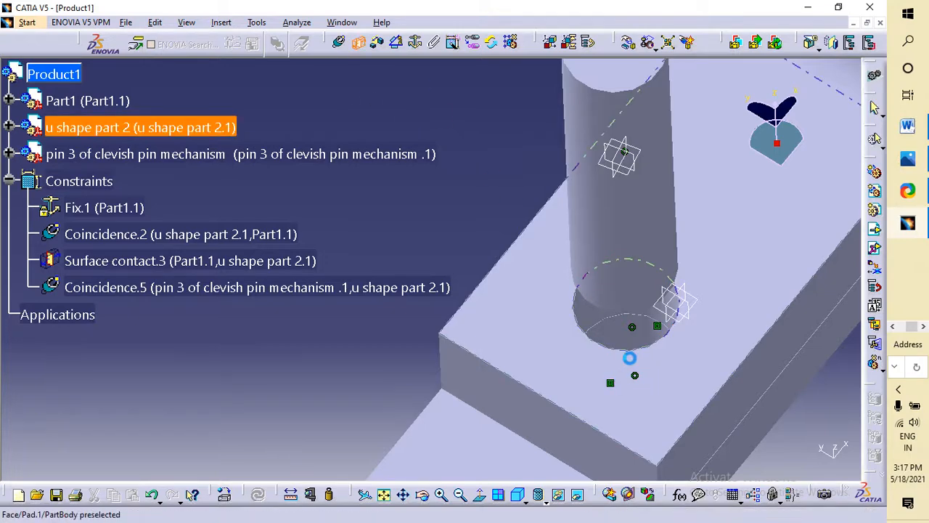
left_click(632, 349)
middle_click_drag(705, 352, 498, 264)
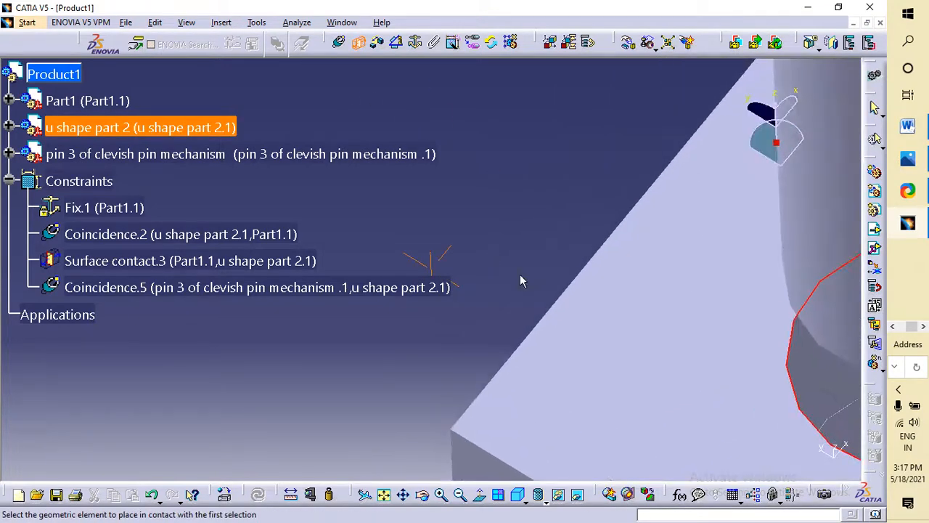
middle_click_drag(657, 357, 680, 459)
middle_click_drag(771, 329, 270, 247)
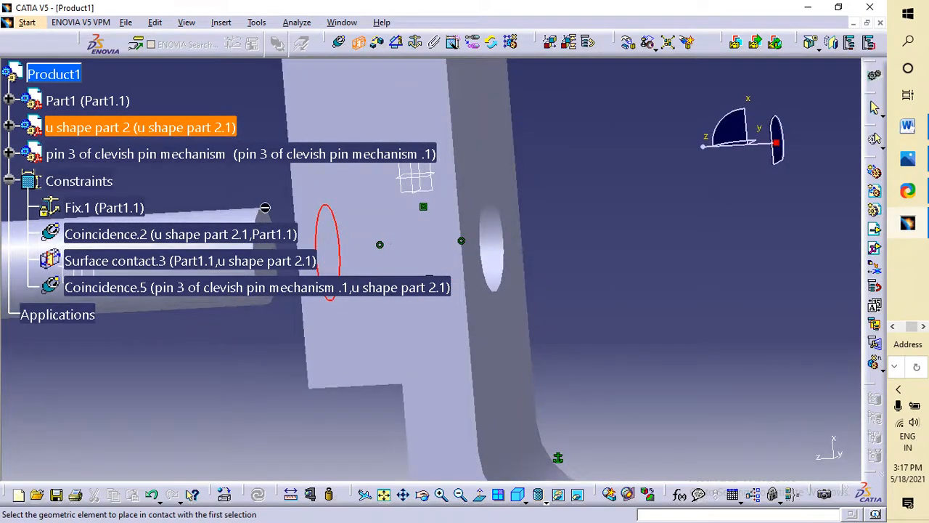
middle_click_drag(344, 178, 587, 211)
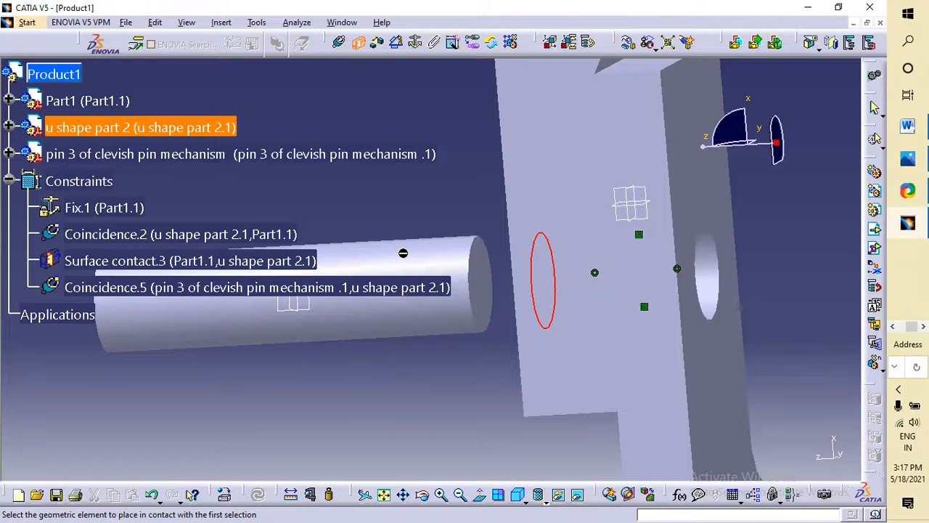
middle_click_drag(601, 199, 574, 164)
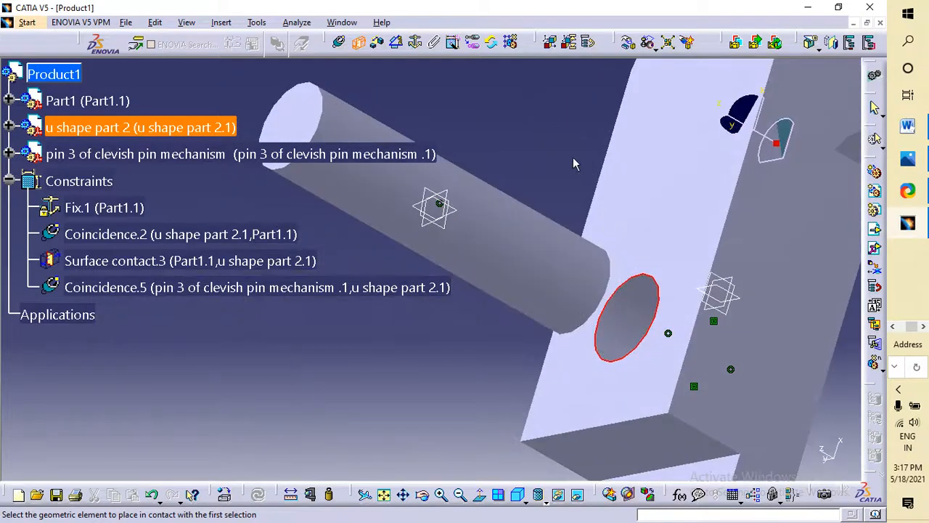
left_click(358, 43)
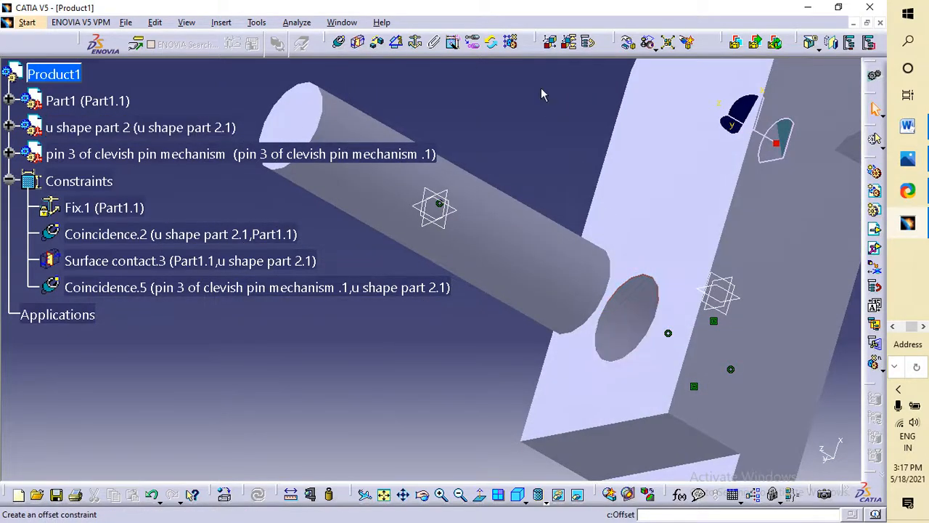
left_click(550, 270)
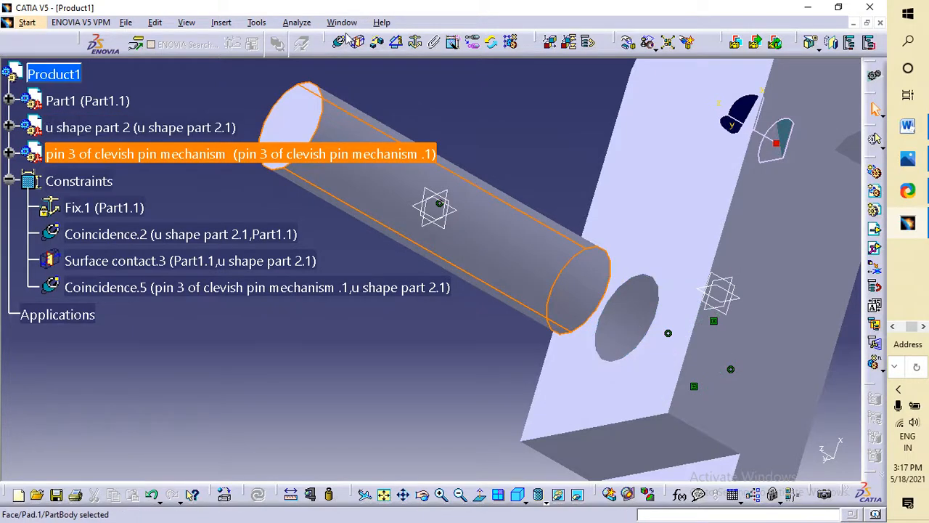
left_click(493, 124)
- Try a surface contact between the cylindrical hole faces of u shape part 2 and Part1, and undo it
left_click(359, 44)
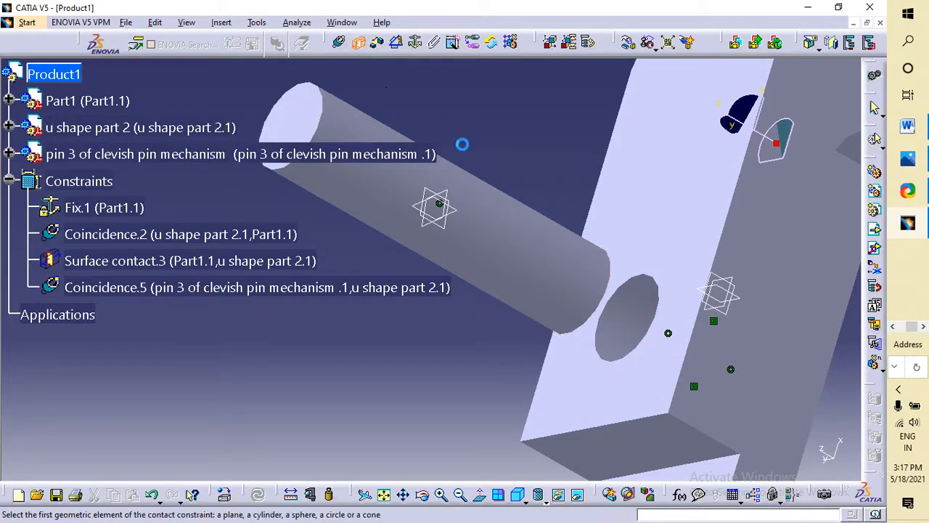
left_click(636, 319)
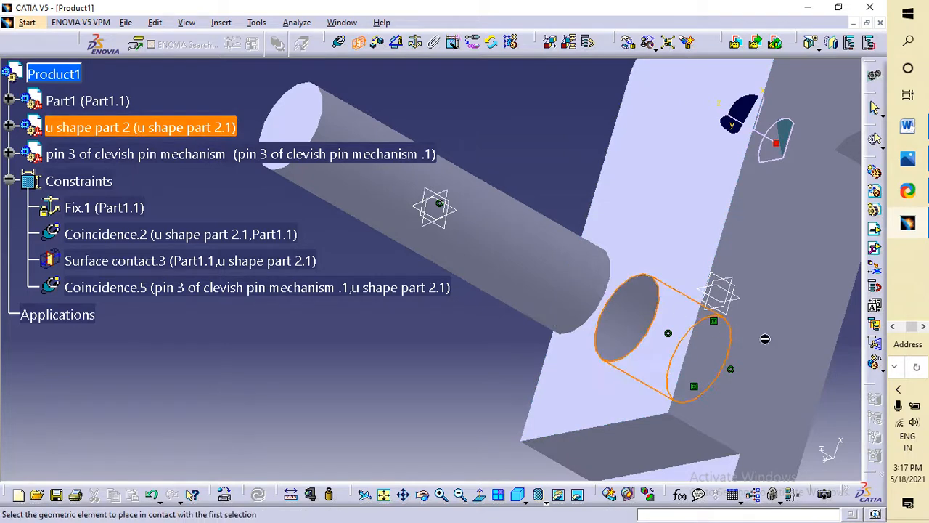
middle_click_drag(813, 350, 416, 238, "ctrl")
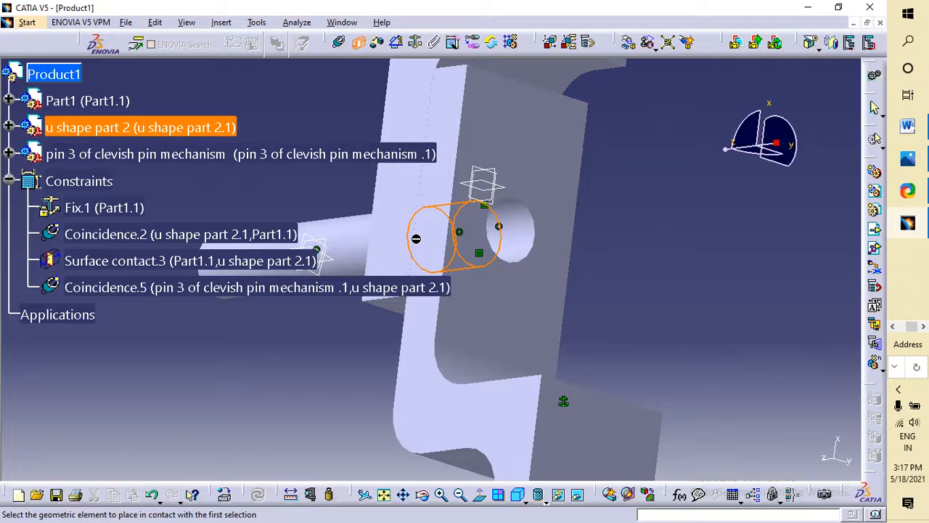
left_click(517, 238)
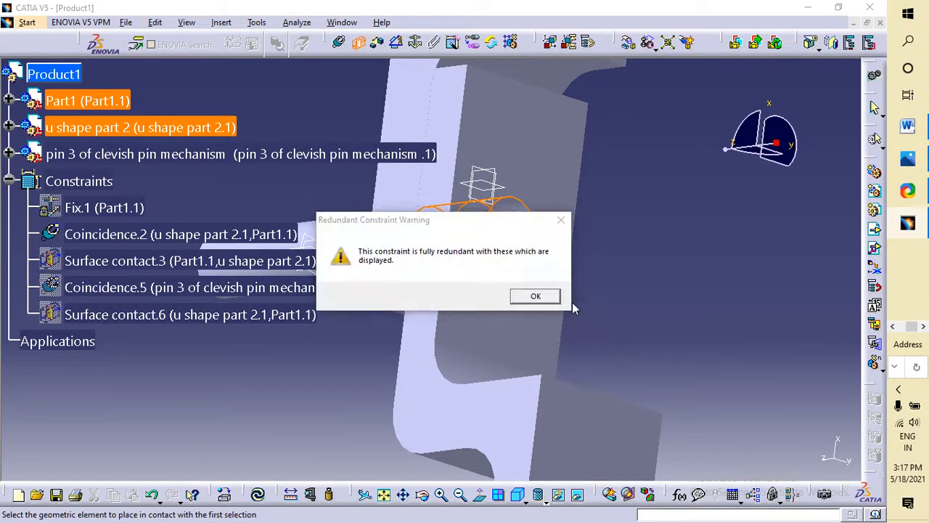
left_click(515, 296)
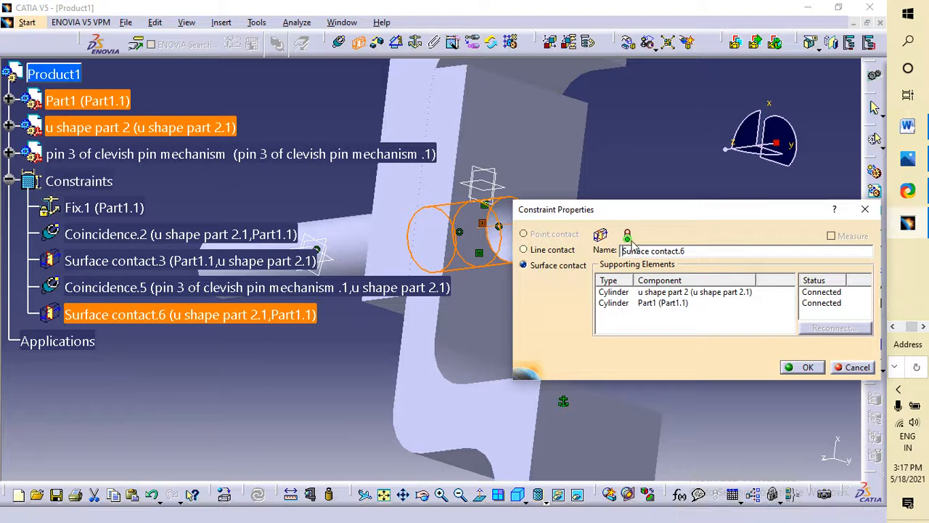
middle_click_drag(601, 139, 712, 363)
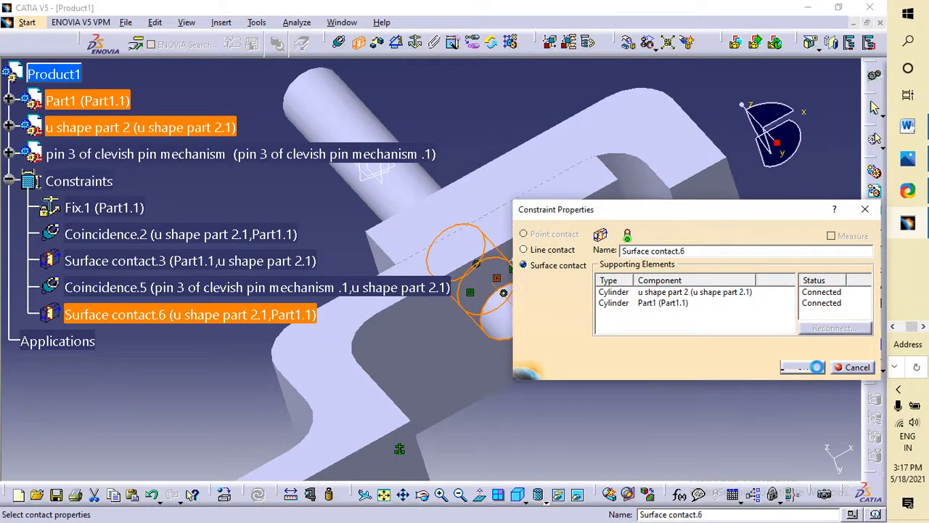
left_click(819, 369)
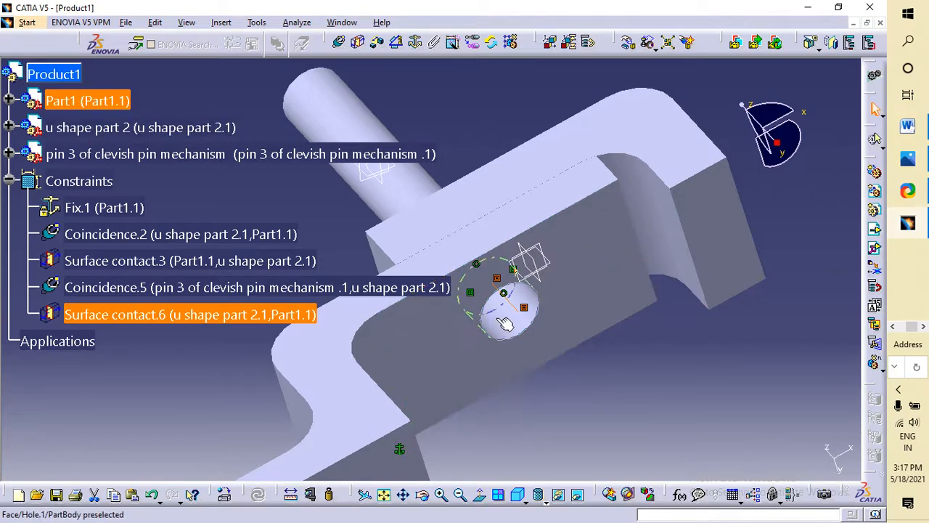
key("ctrl+z")
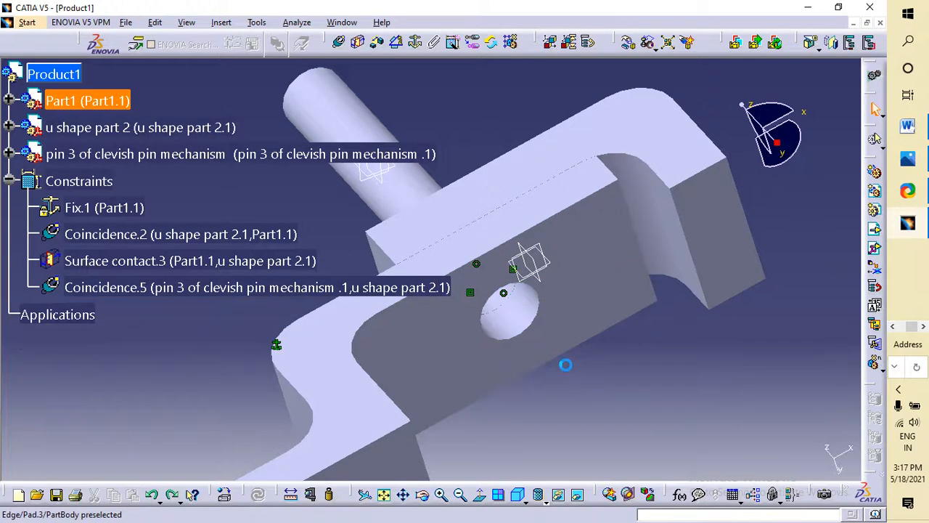
- Try a surface contact between the pin's cylindrical face and the hole of u shape part 2, and discard it
middle_click_drag(580, 292, 614, 406)
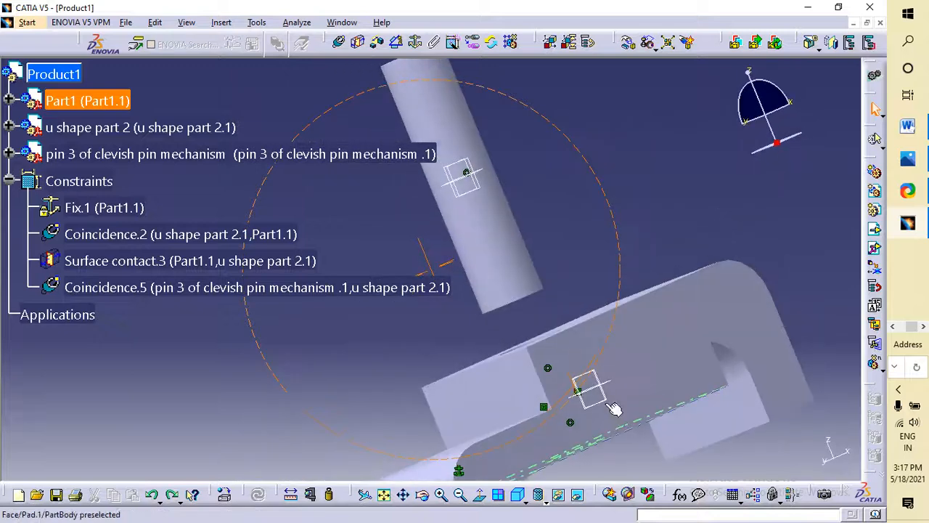
left_click(360, 42)
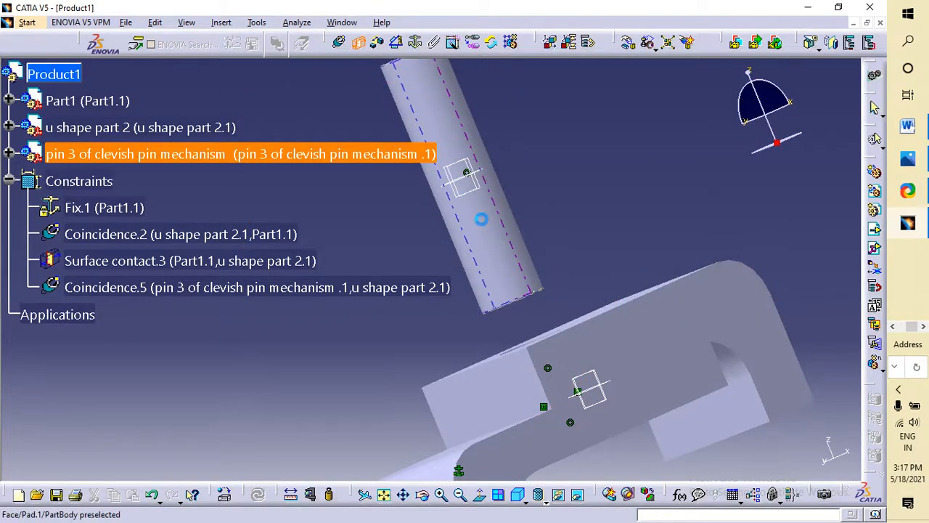
left_click(498, 261)
middle_click_drag(623, 278, 664, 462, "ctrl")
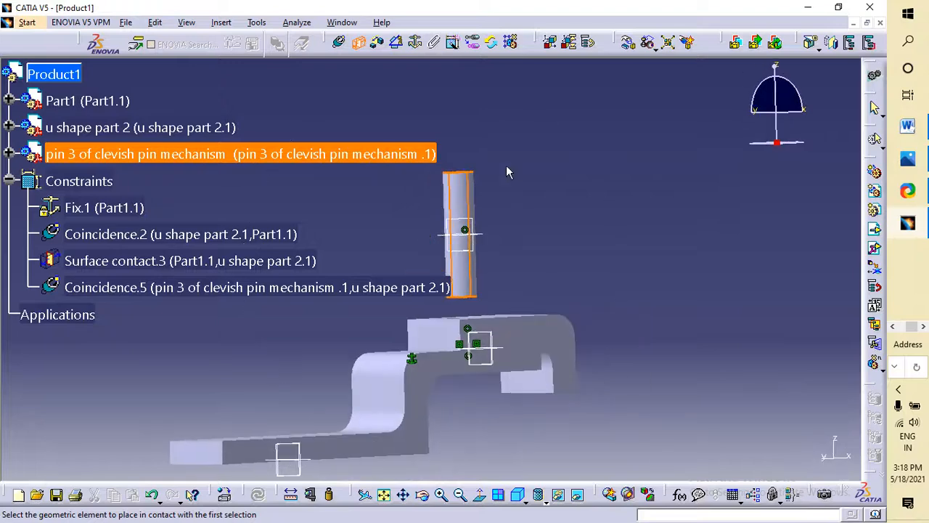
middle_click_drag(506, 168, 514, 91, "ctrl")
middle_click_drag(598, 248, 239, 341)
left_click(239, 341)
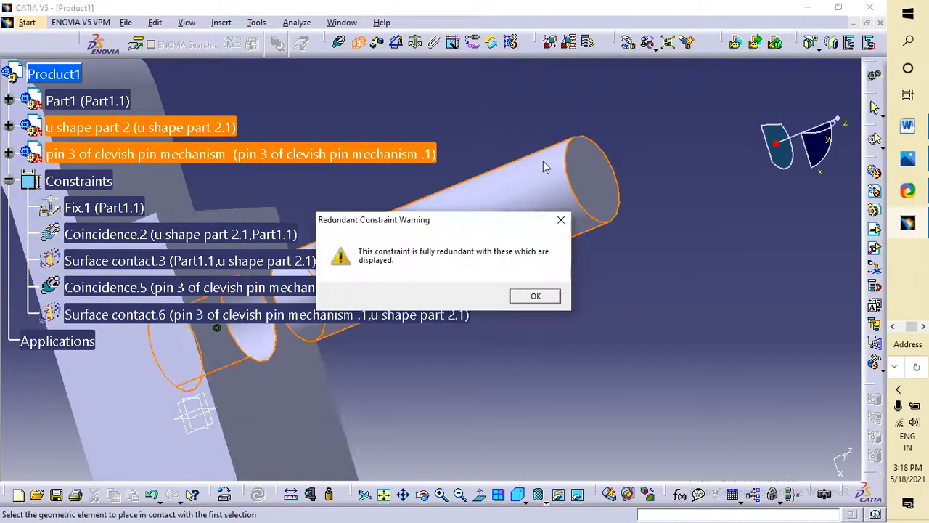
left_click(535, 298)
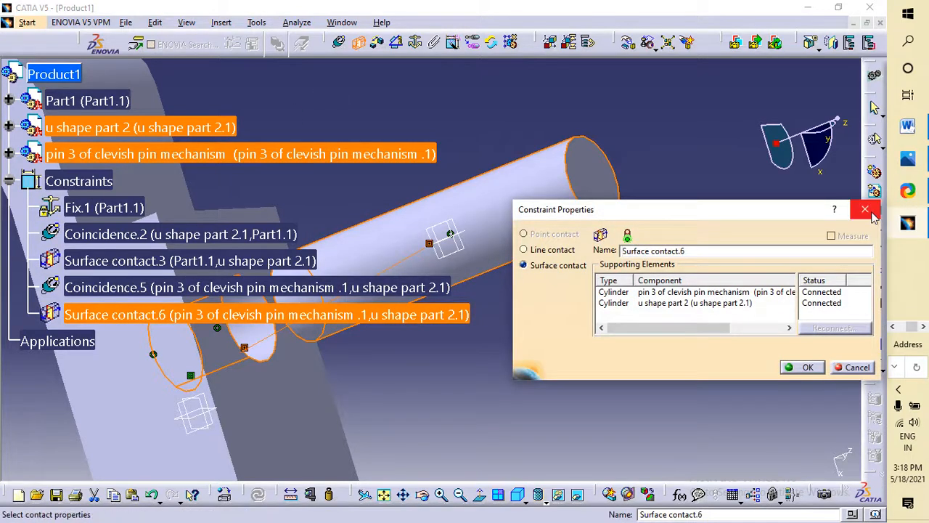
left_click(866, 209)
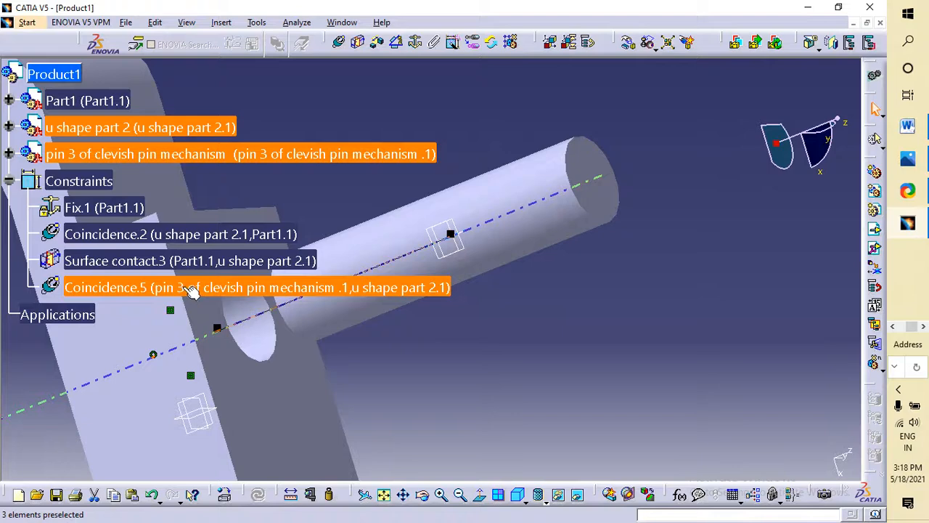
left_click(313, 296)
left_click(577, 274)
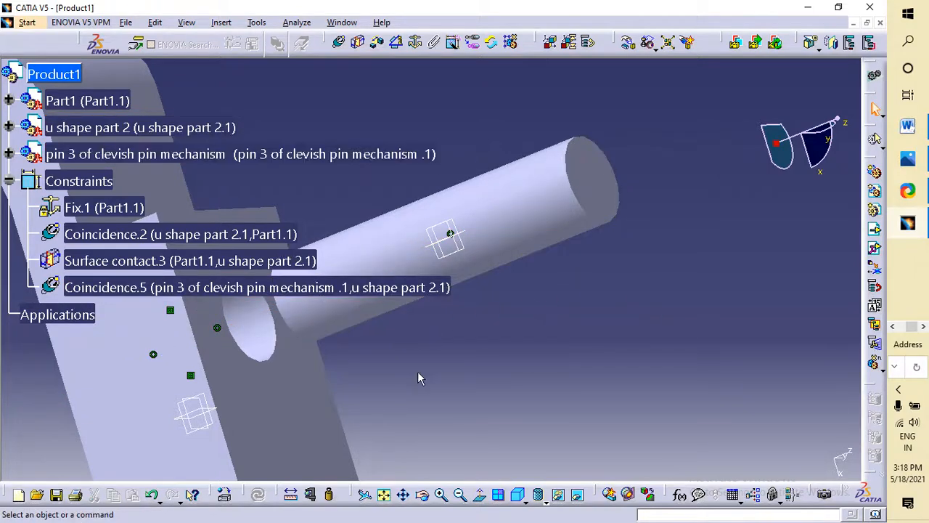
- Put the pin's lower end face in surface contact with the flat face around the hole of u shape part 2 and update the assembly
middle_click_drag(419, 378, 524, 300)
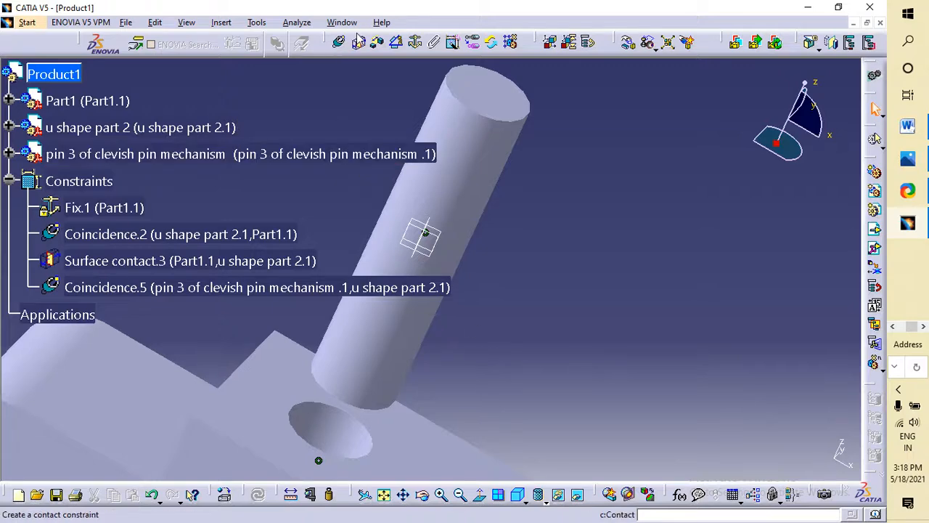
left_click(361, 44)
middle_click_drag(610, 191, 283, 190)
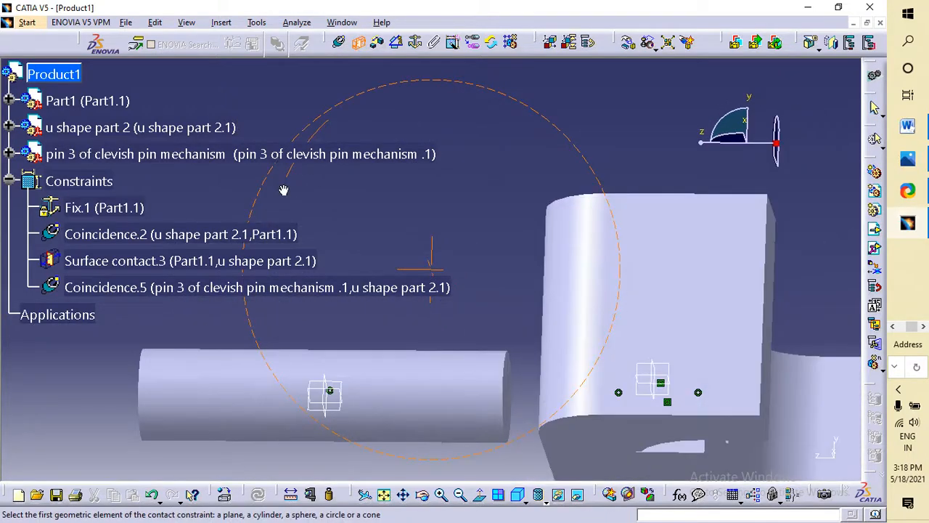
left_click(515, 408)
middle_click_drag(591, 249, 616, 428)
left_click(588, 444)
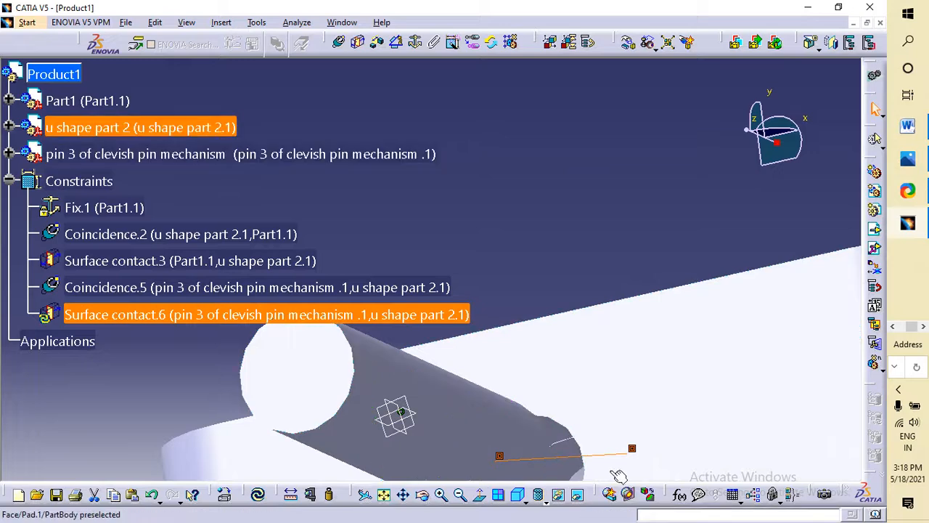
left_click(257, 494)
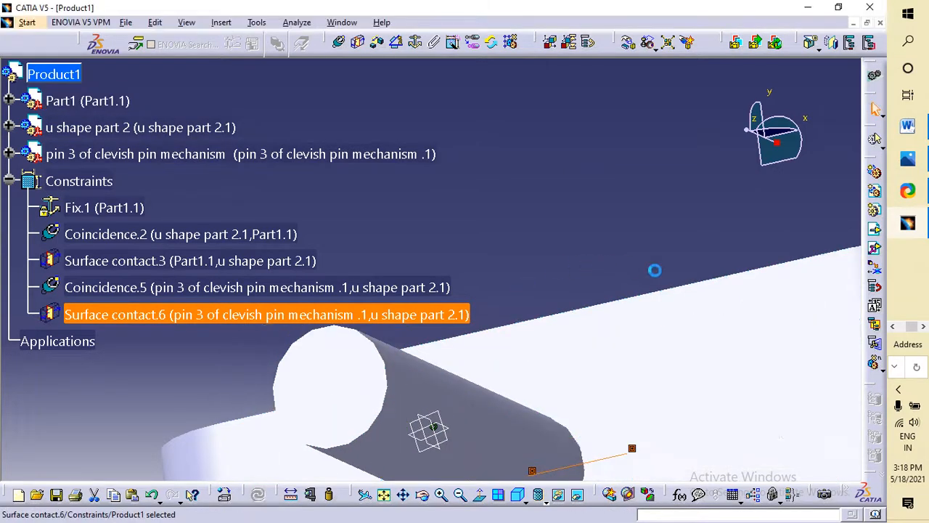
- Try an offset constraint between the flat face around the hole of u shape part 2 and the pin's upper end face, and discard it
middle_click_drag(571, 174, 567, 291)
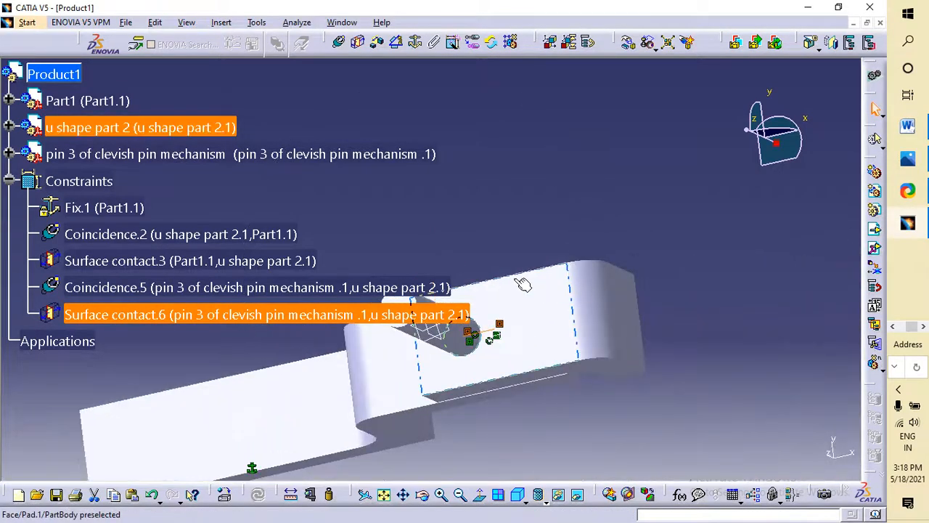
middle_click_drag(498, 187, 591, 157)
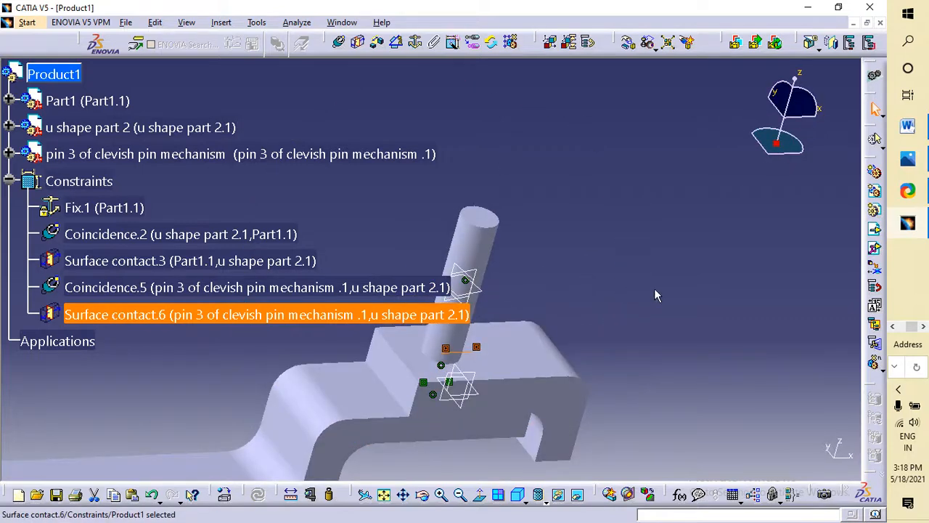
middle_click_drag(655, 288, 647, 218, "ctrl")
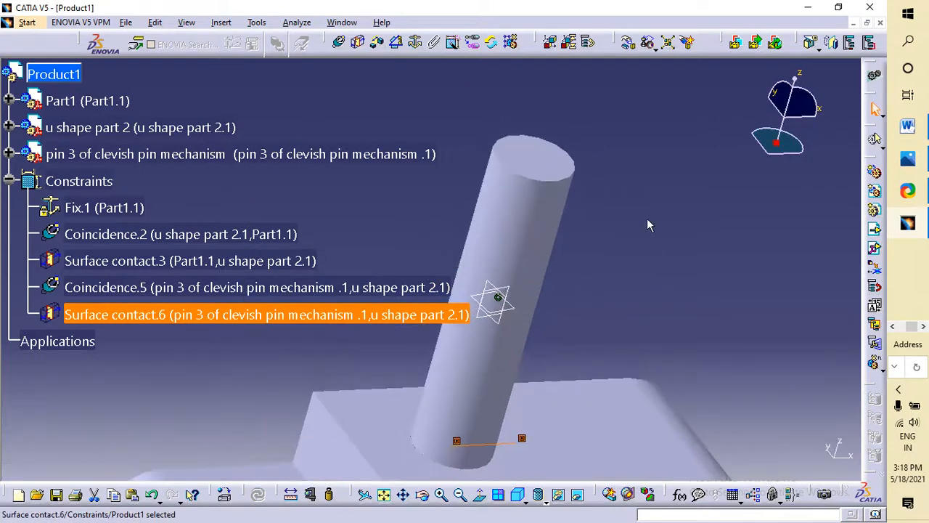
middle_click_drag(598, 298, 586, 258)
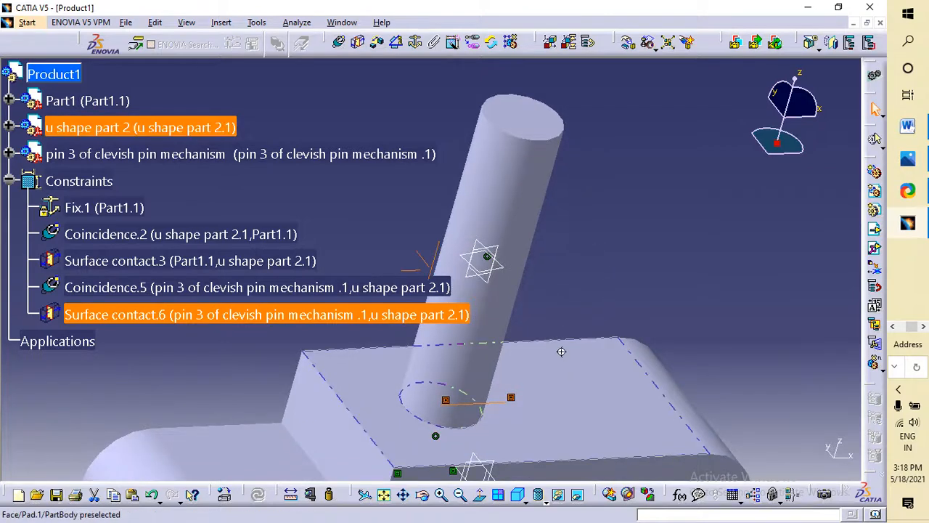
middle_click_drag(559, 349, 552, 242)
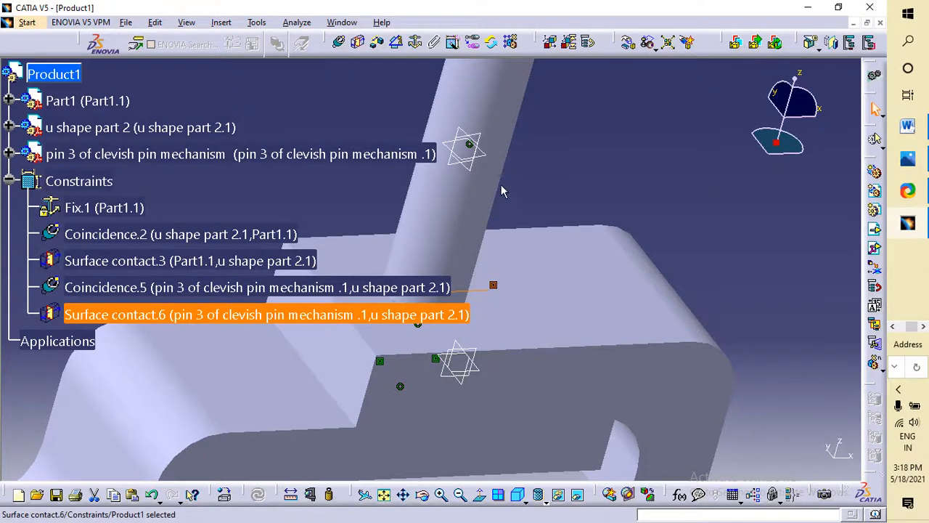
left_click(381, 44)
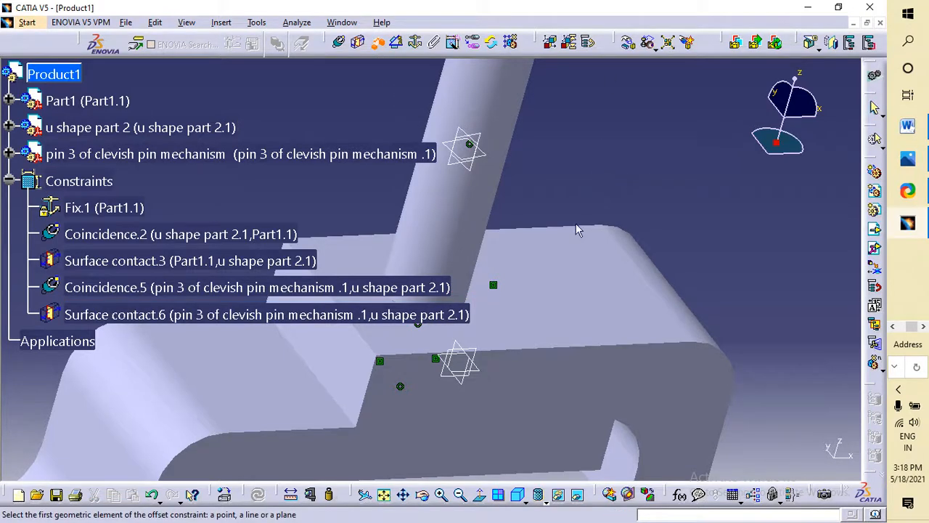
middle_click_drag(576, 230, 602, 184)
left_click(553, 256)
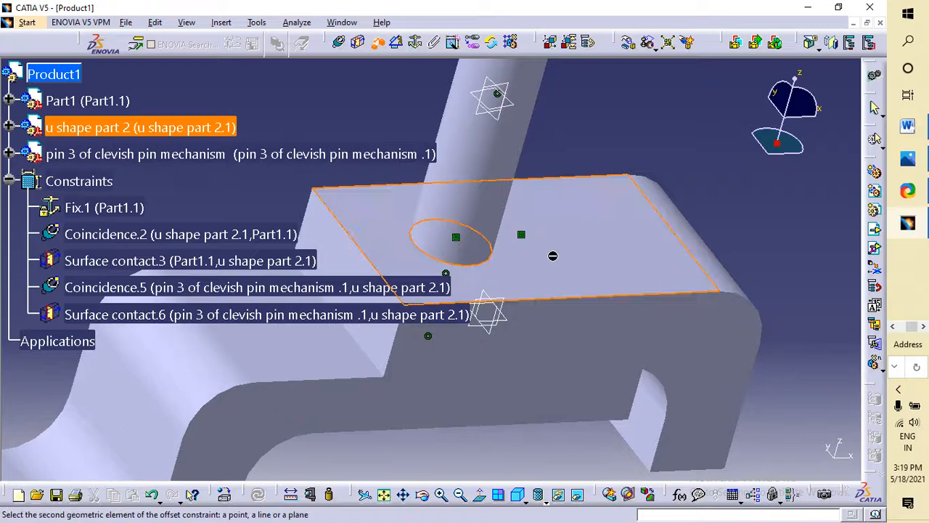
middle_click_drag(579, 141, 580, 254)
left_click(490, 138)
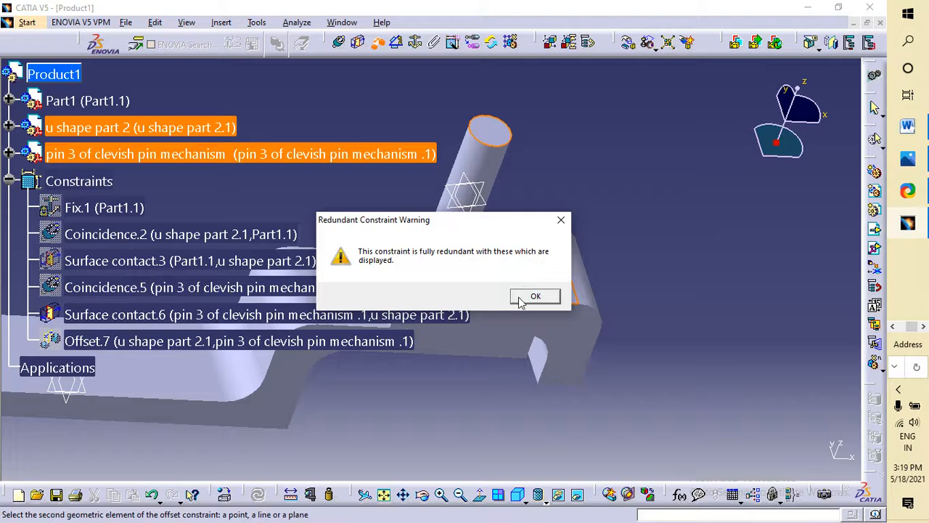
left_click(528, 297)
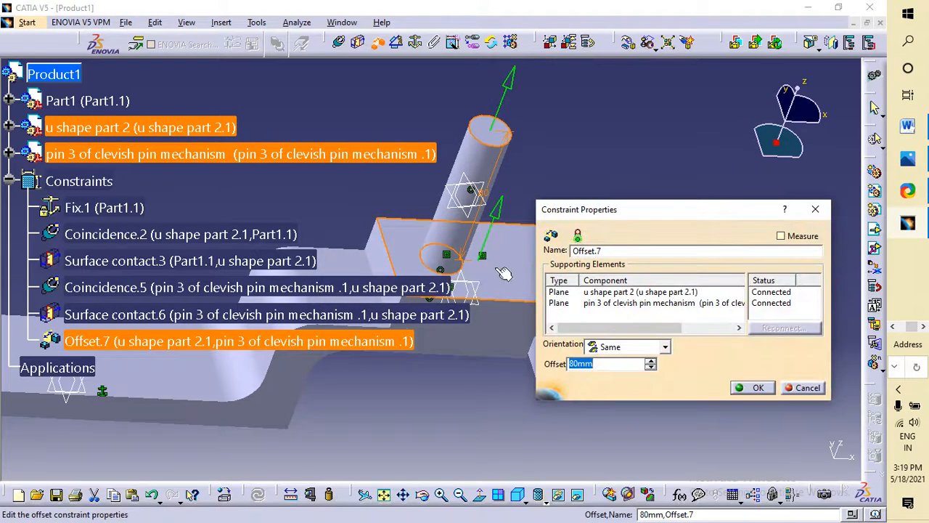
left_click(815, 209)
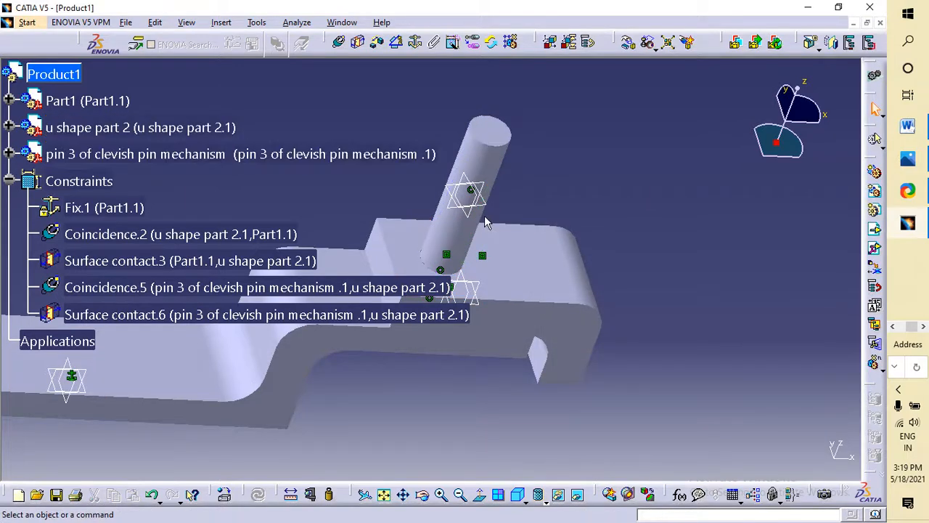
- Replace the pin's surface contact with an offset constraint between u shape part 2's flat face around the hole and the pin's upper end face, orientation Same
right_click(186, 307)
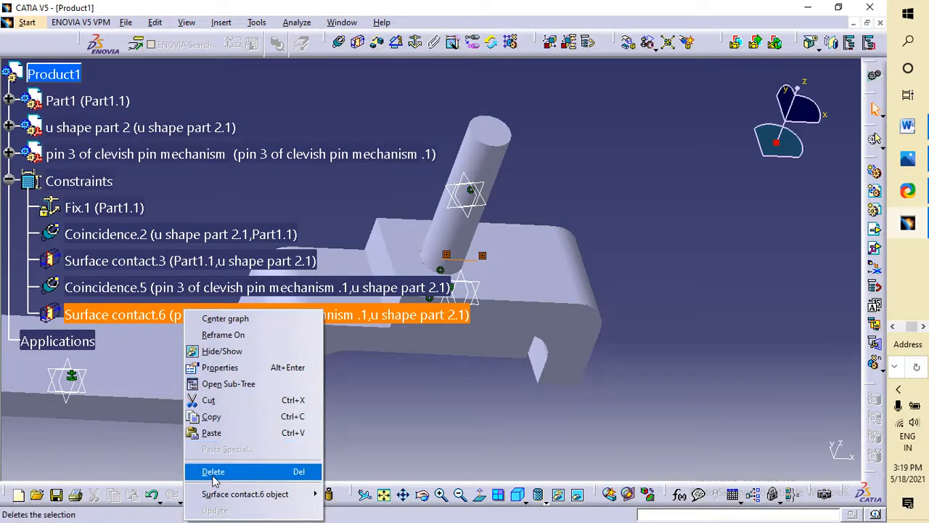
left_click(213, 471)
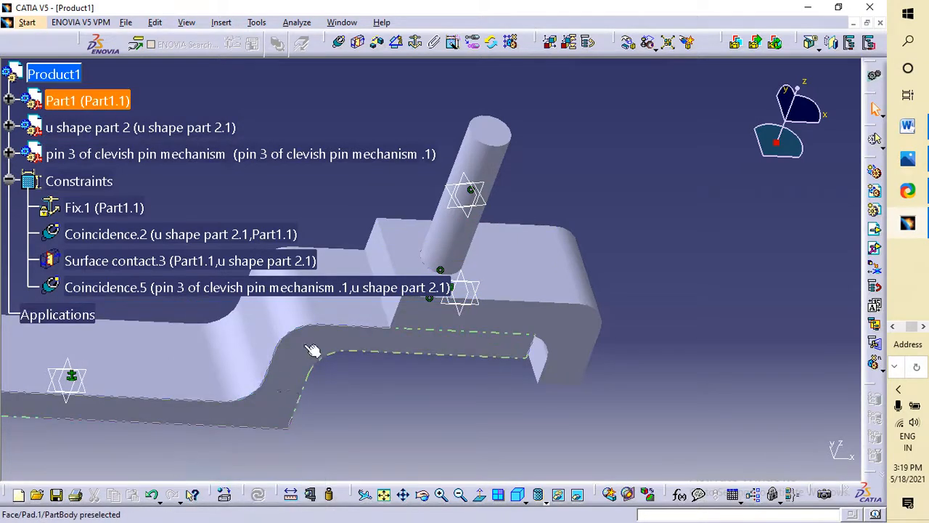
left_click(377, 42)
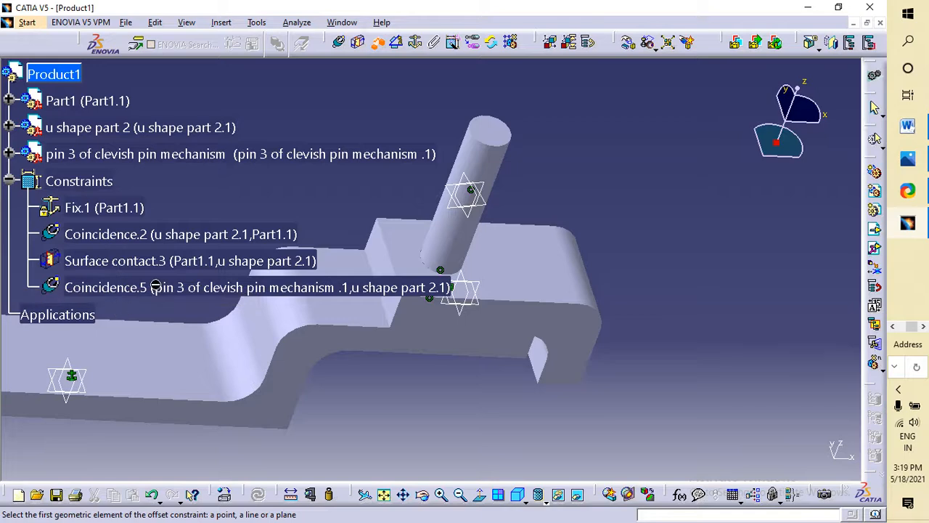
left_click(520, 272)
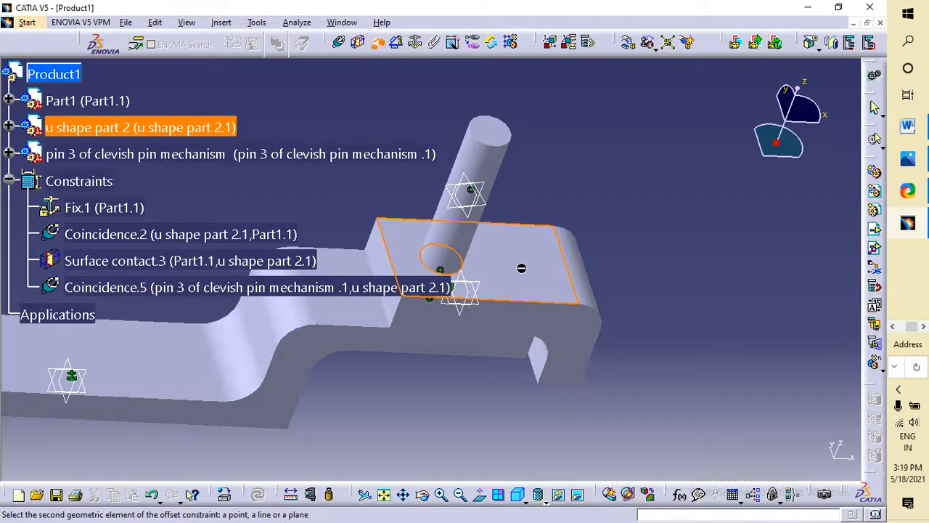
left_click(492, 139)
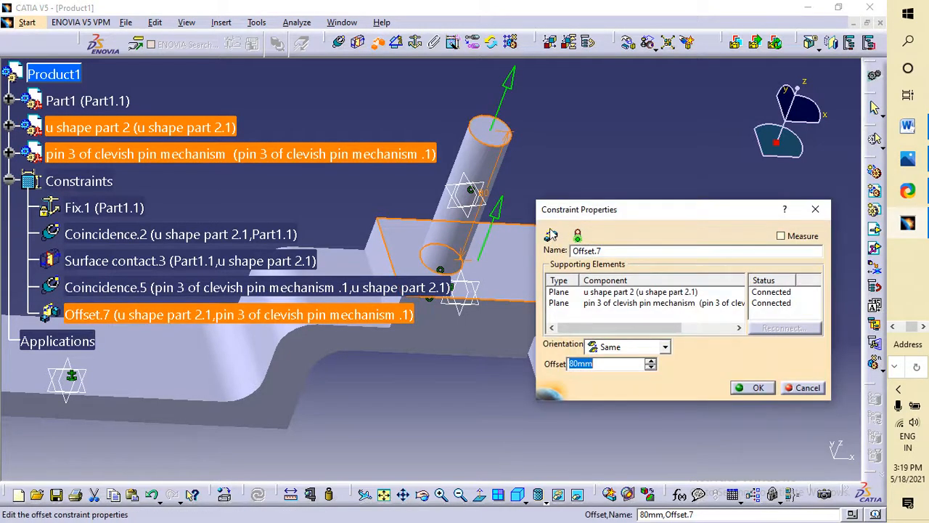
left_click(500, 216)
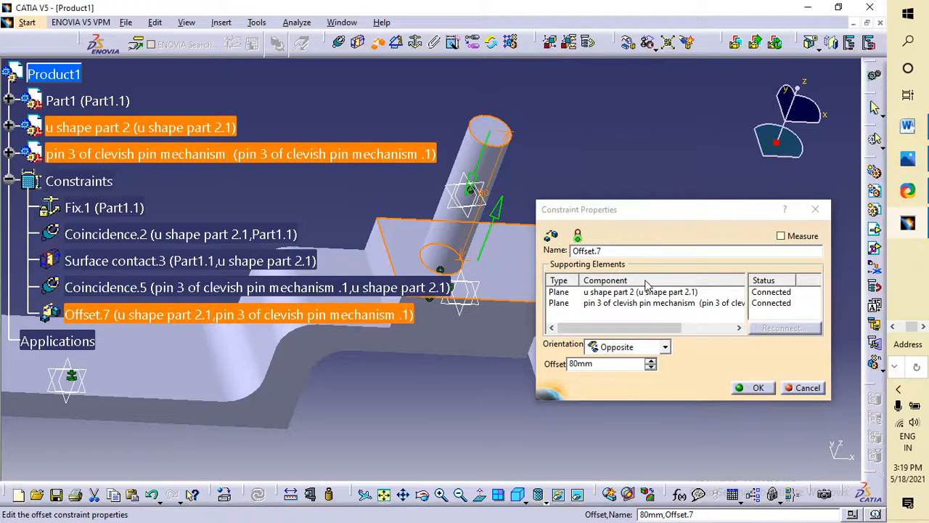
left_click(473, 178)
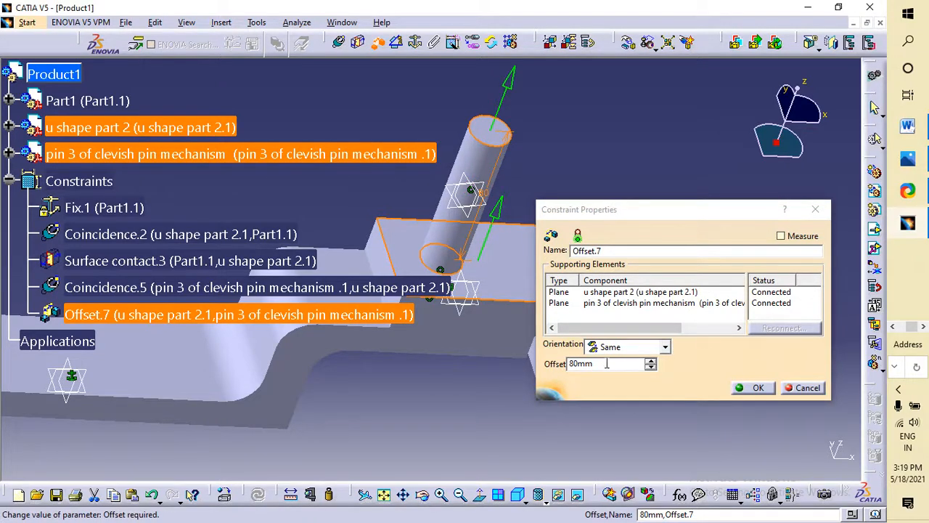
- Switch to the reference drawing in Photos and examine the enlarged side view for how far the pin protrudes
left_click(907, 158)
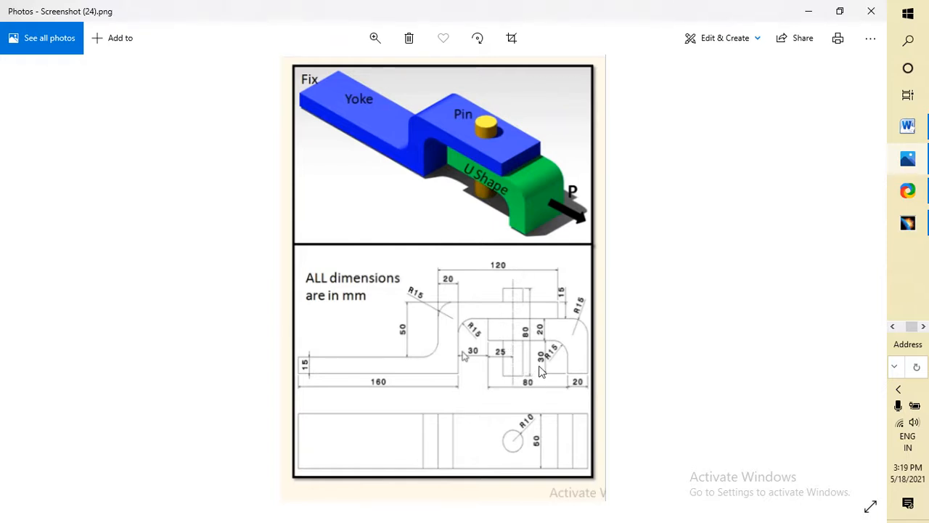
left_click(375, 38)
left_click(364, 73)
scroll(540, 378, "down", 3)
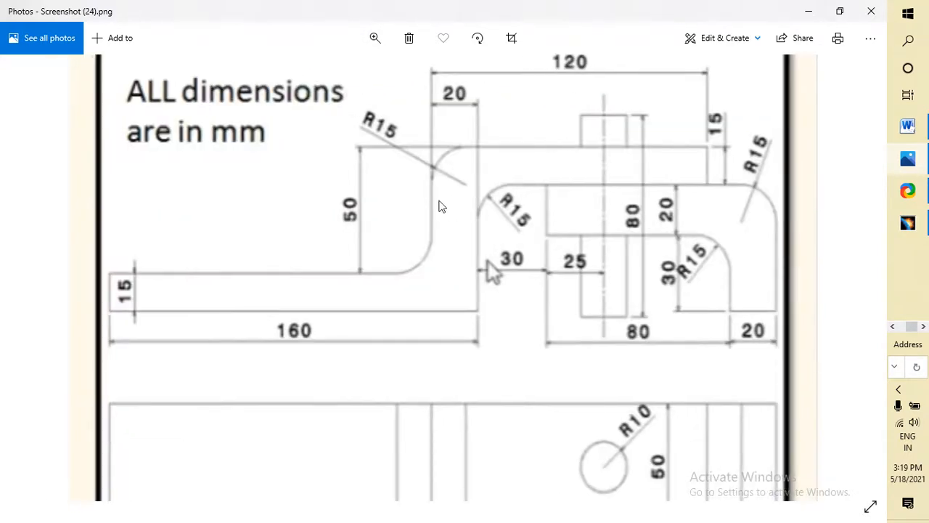
scroll(605, 305, "down", 1)
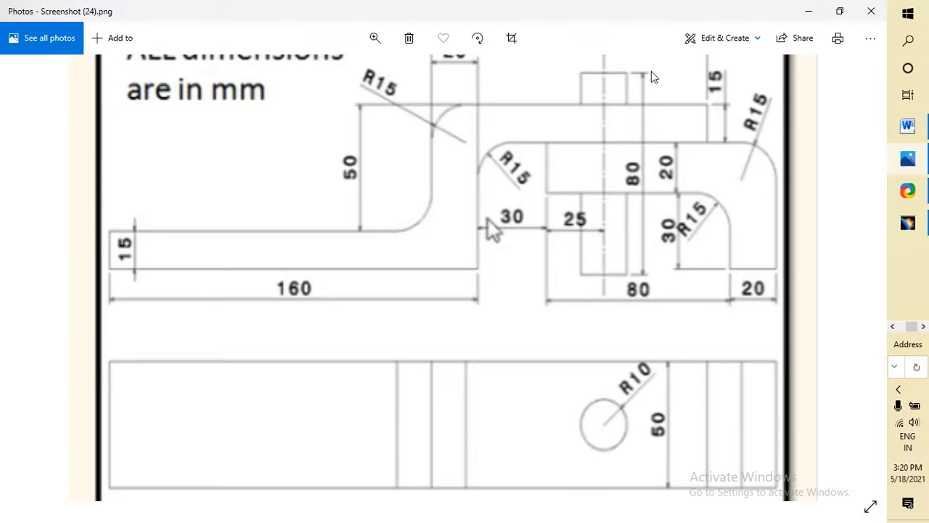
- Return to CATIA, set the pin's offset to 15 mm and update the assembly
left_click(908, 222)
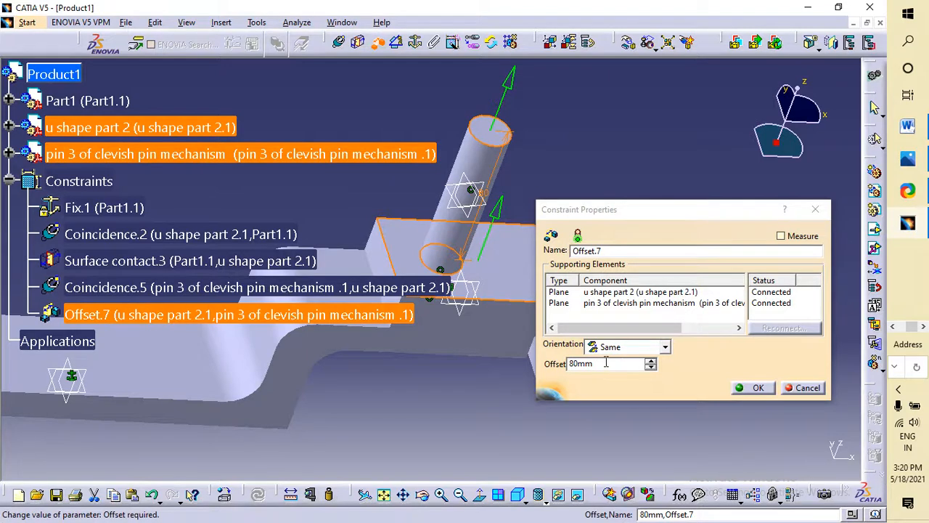
left_click_drag(607, 362, 537, 366)
type("15")
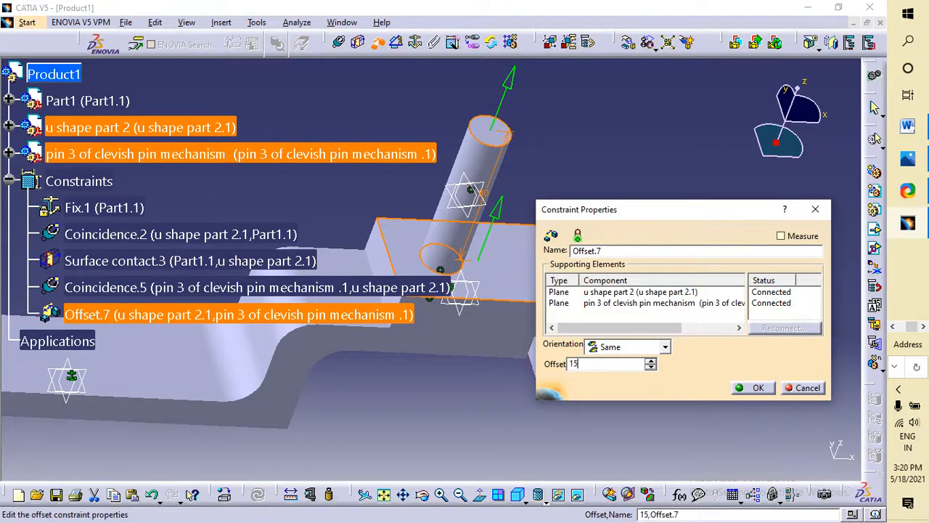
key("Return")
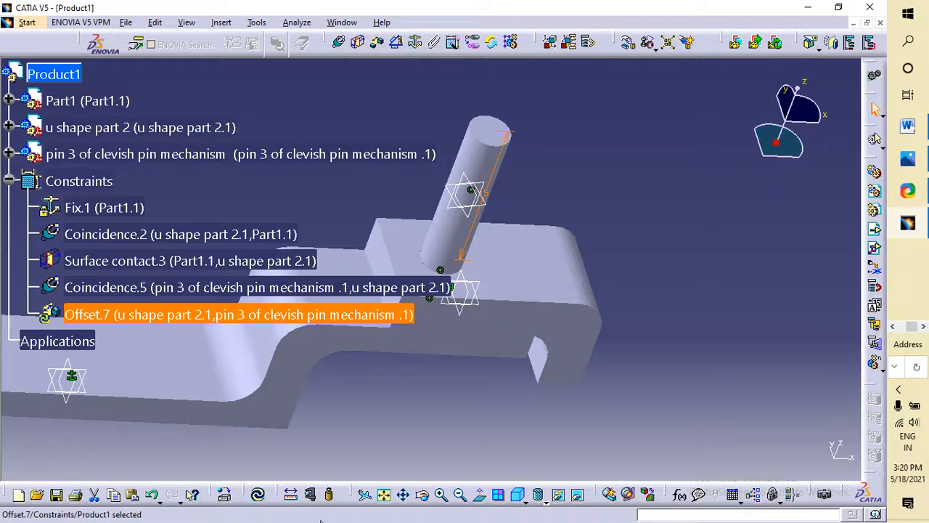
left_click(259, 495)
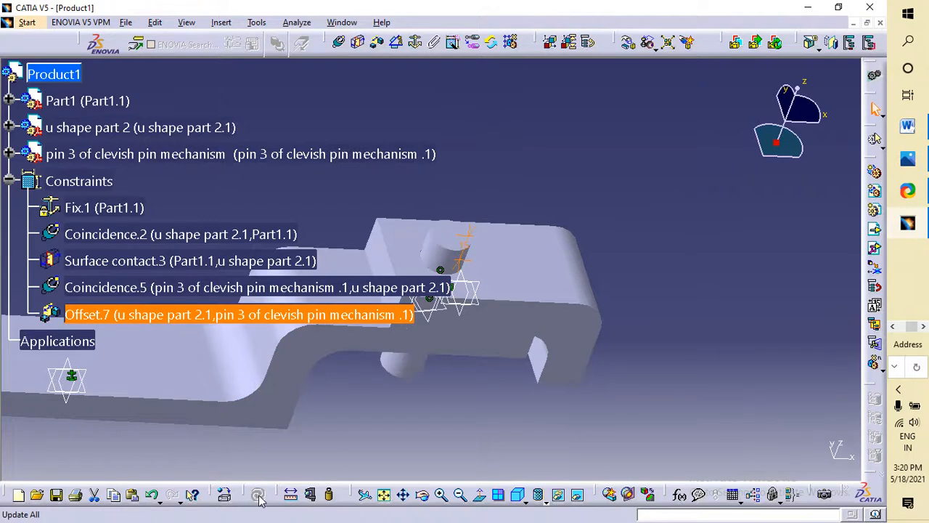
middle_click_drag(506, 414, 695, 335)
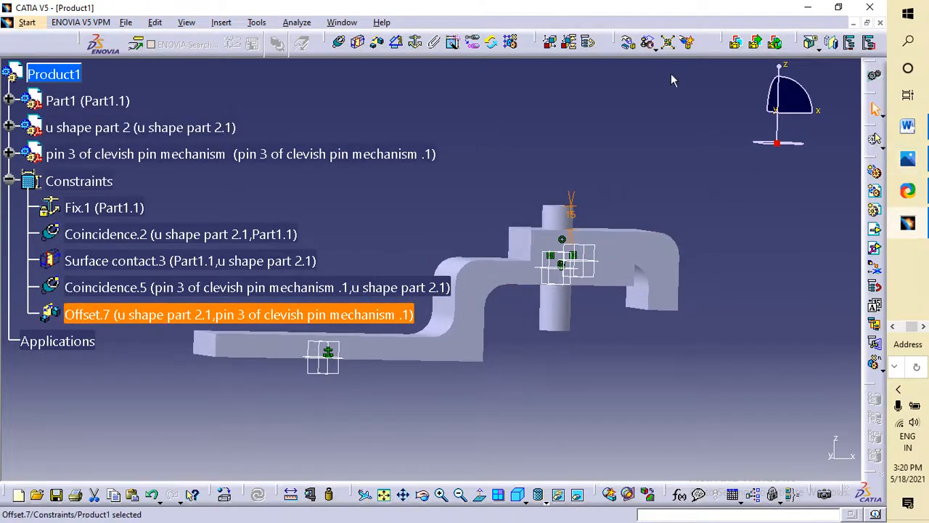
- Cascade the document windows, then move and enlarge the Product1 window
left_click(341, 22)
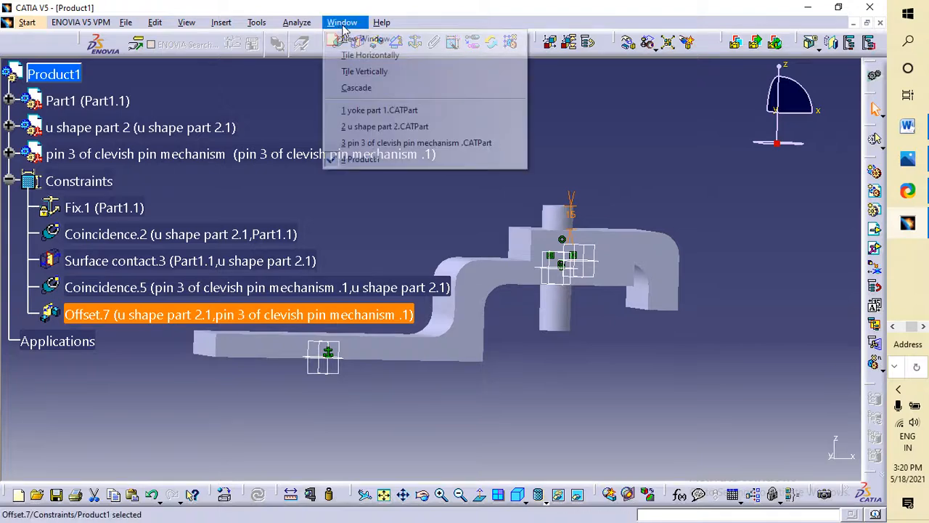
left_click(354, 86)
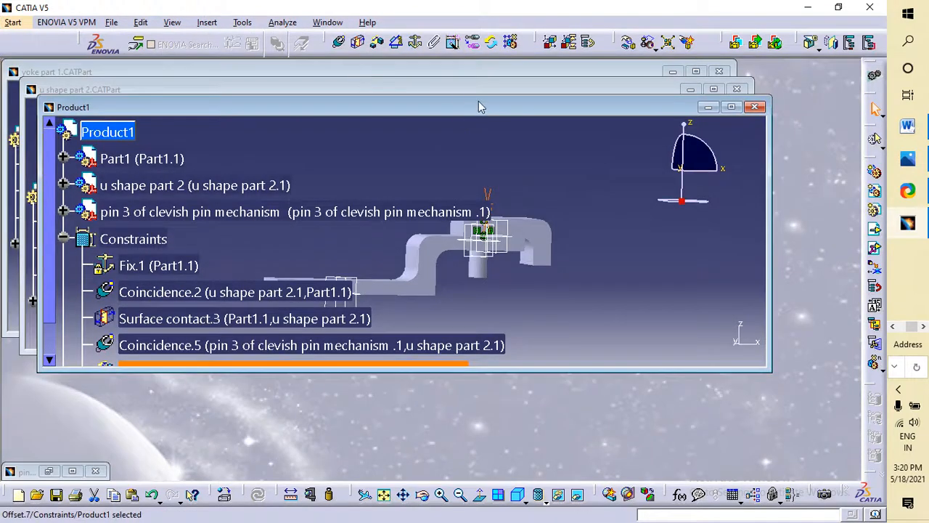
left_click_drag(478, 101, 362, 109)
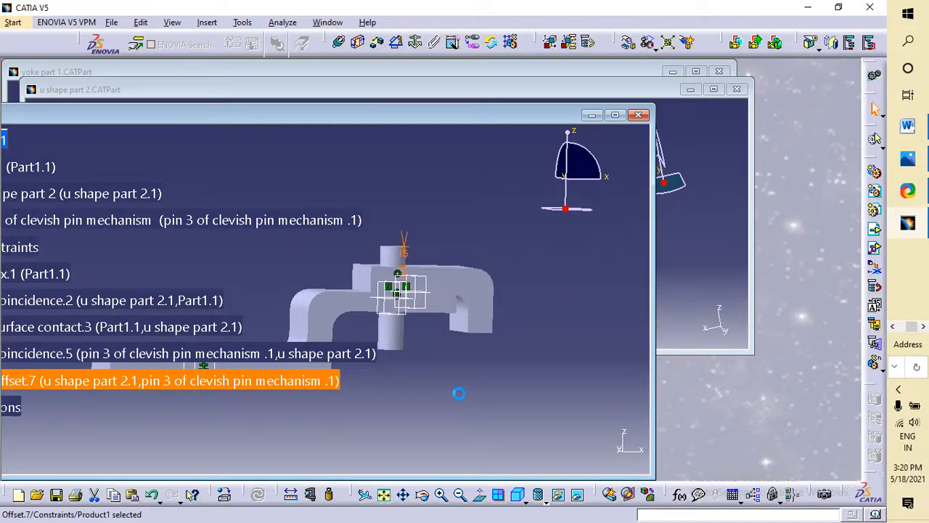
left_click(463, 98)
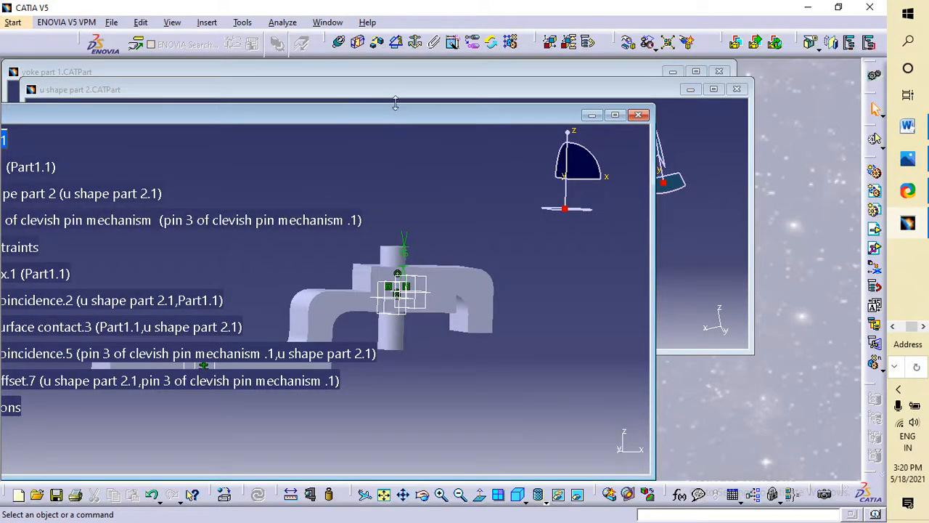
left_click_drag(395, 103, 395, 60)
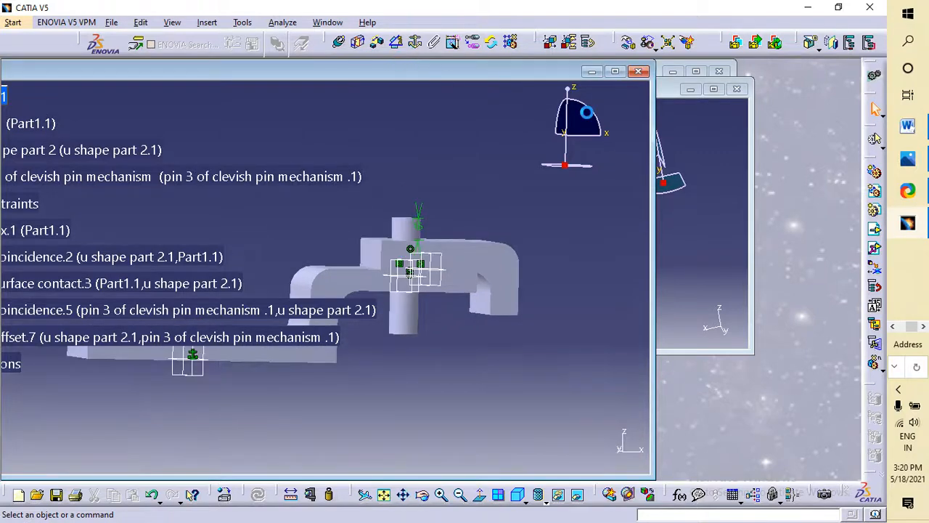
- Place the reference drawing from Photos side by side with CATIA and bring the pin area of the assembly into view
left_click(908, 160)
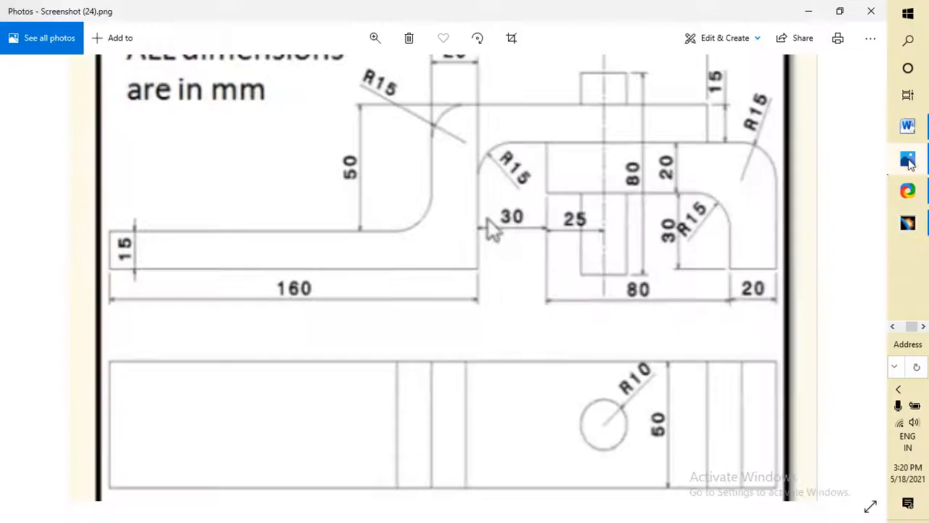
key("super+Down")
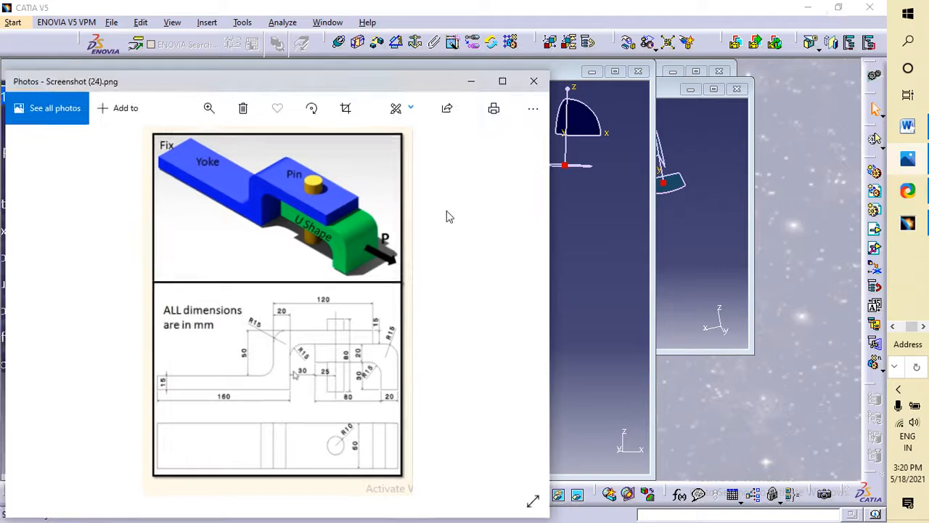
left_click_drag(425, 89, 928, 58)
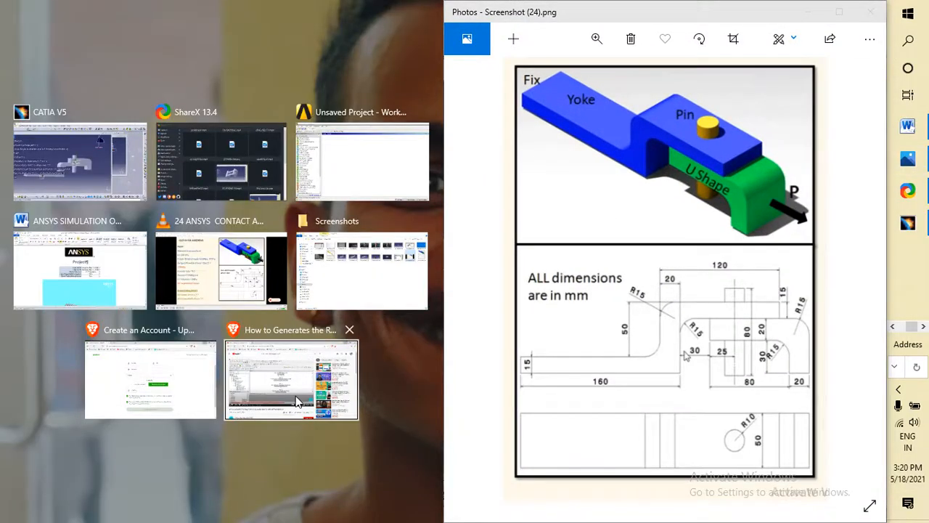
left_click(86, 175)
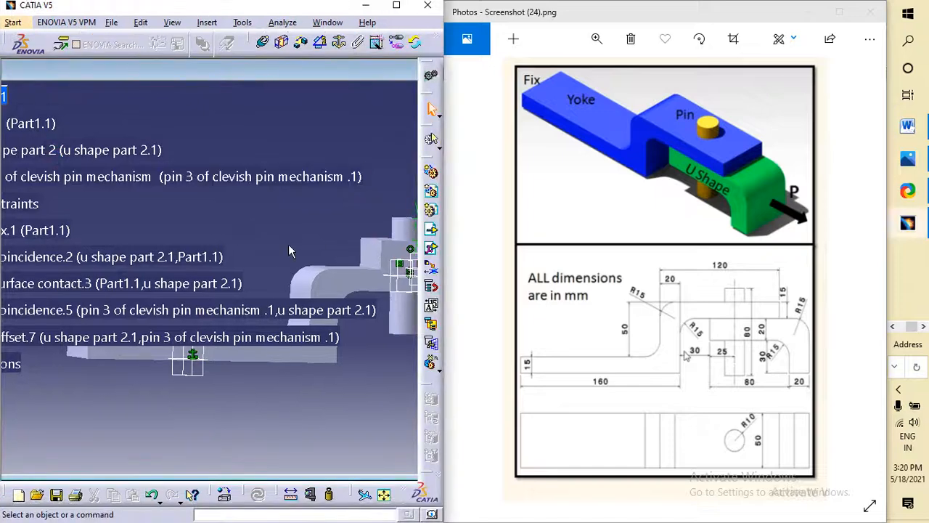
middle_click_drag(289, 244, 141, 254)
middle_click_drag(264, 229, 310, 139)
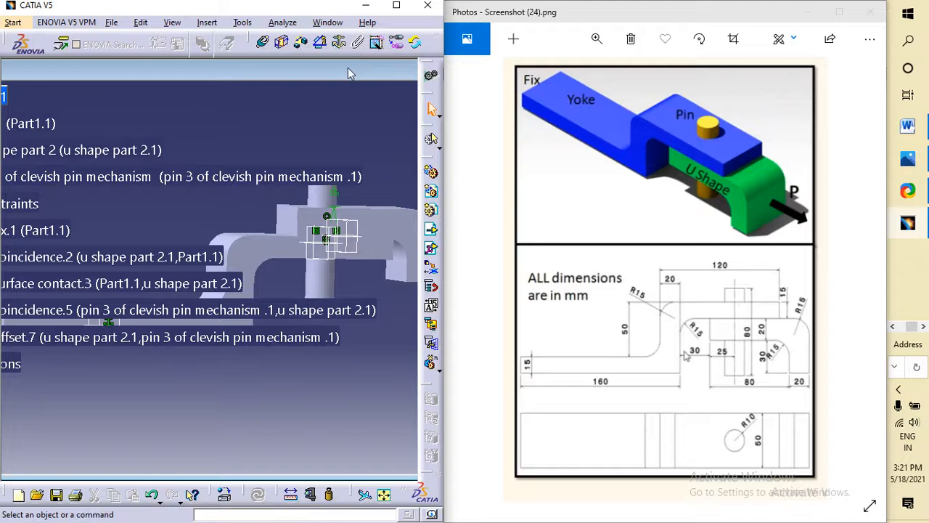
- Restore CATIA to full screen and maximize the Product1 document window inside it
left_click_drag(342, 71, 321, 116)
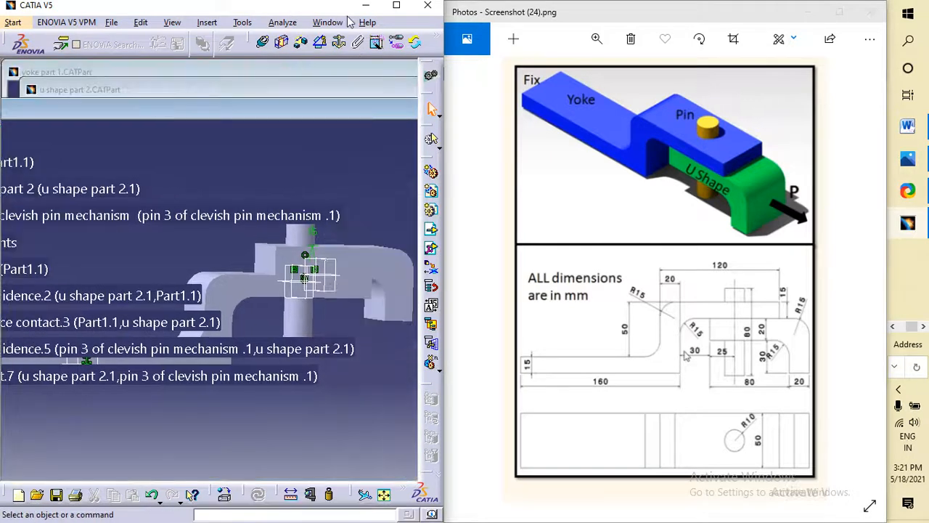
left_click(401, 8)
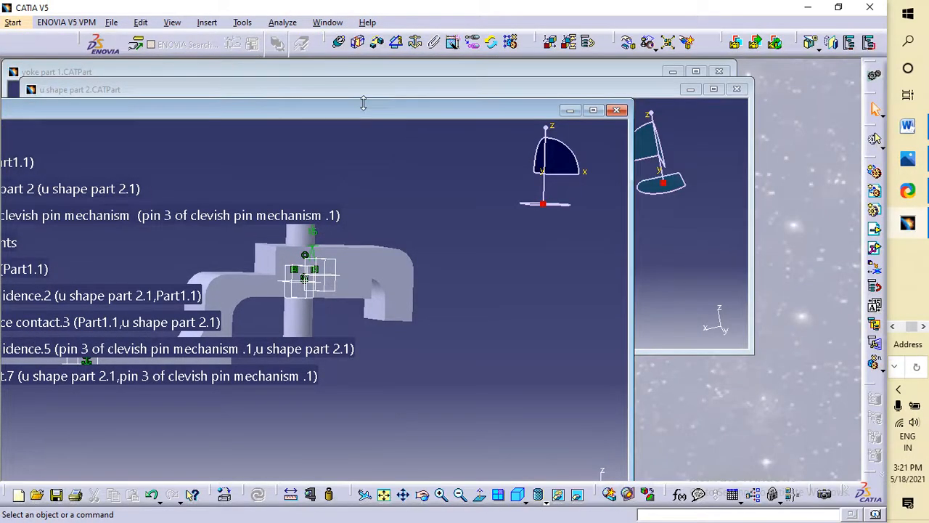
left_click_drag(363, 101, 548, 60)
left_click(593, 71)
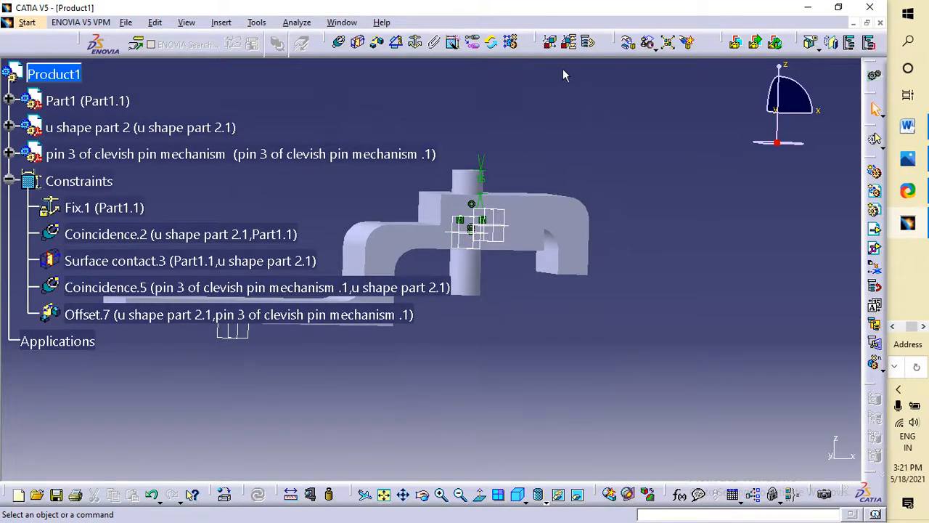
- Save the assembly in Documents as a CATProduct named "clevish pin assembly"
left_click(126, 23)
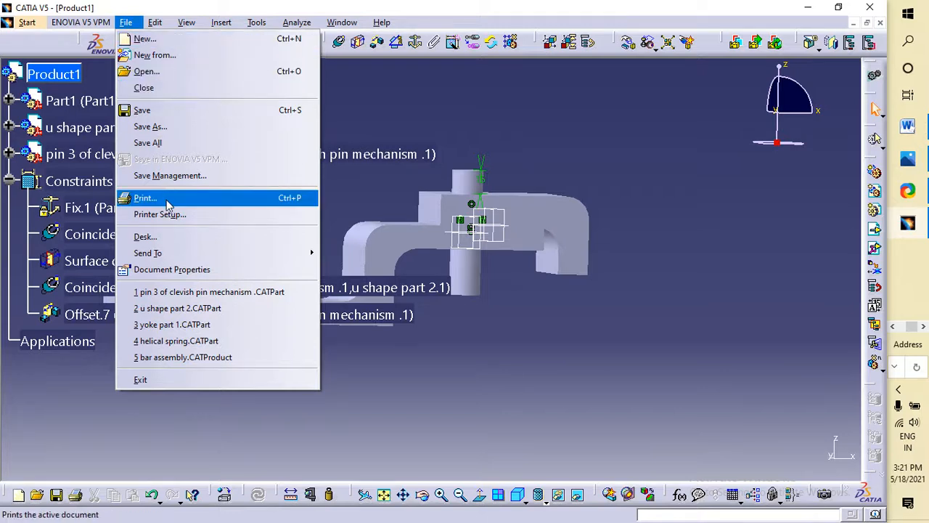
left_click(158, 128)
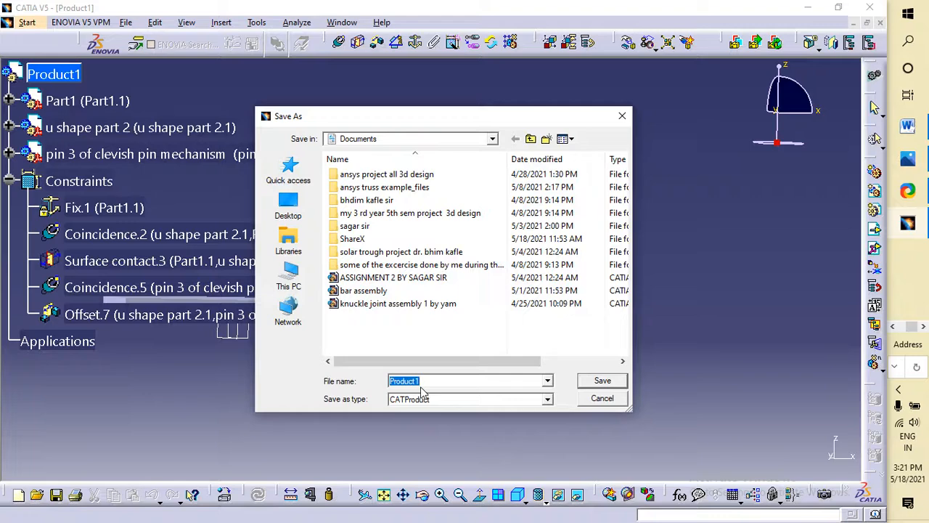
type("cle")
type("vish pin assembly")
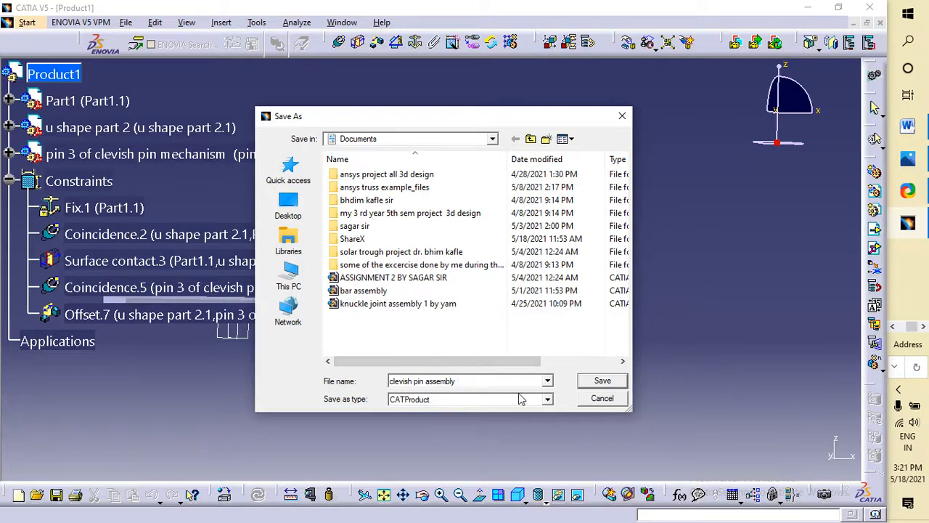
left_click(602, 381)
- Save a copy of the assembly in stp format in Documents under the name "clevish pin assembly"
left_click(31, 22)
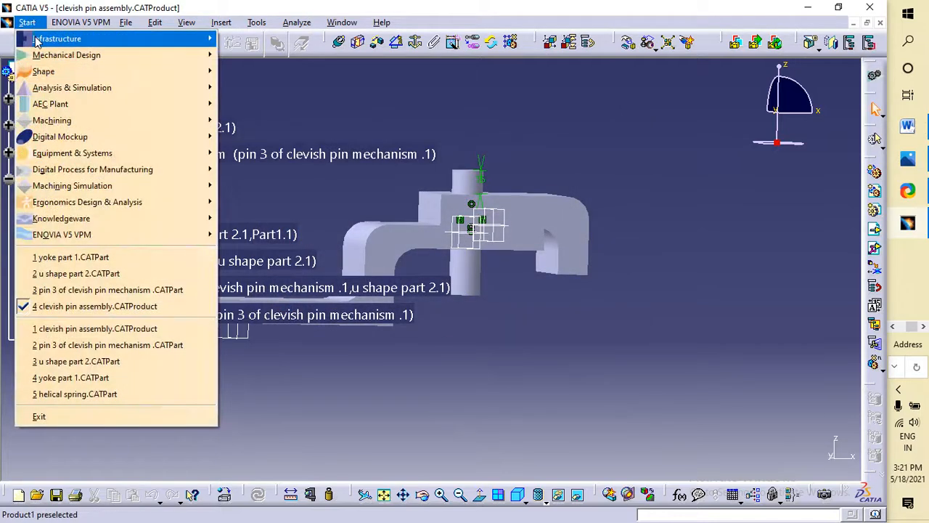
left_click(126, 24)
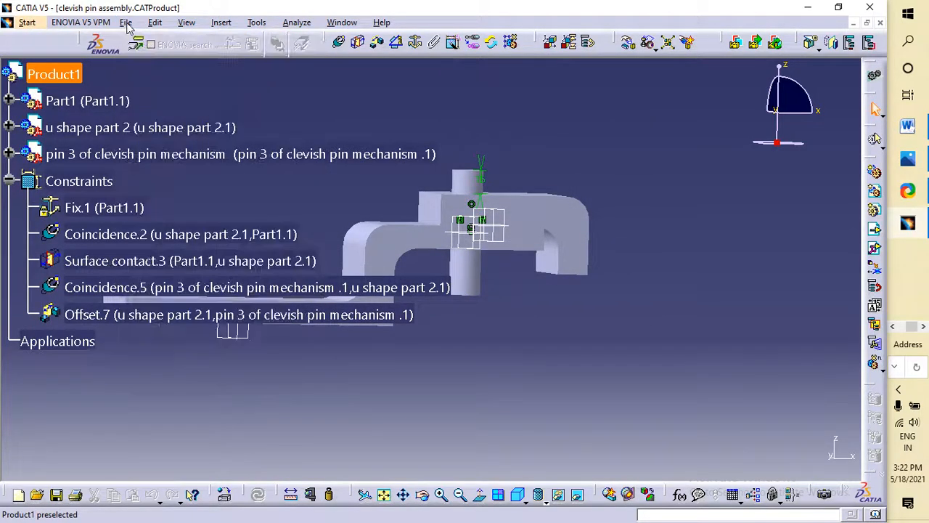
left_click(126, 23)
left_click(145, 126)
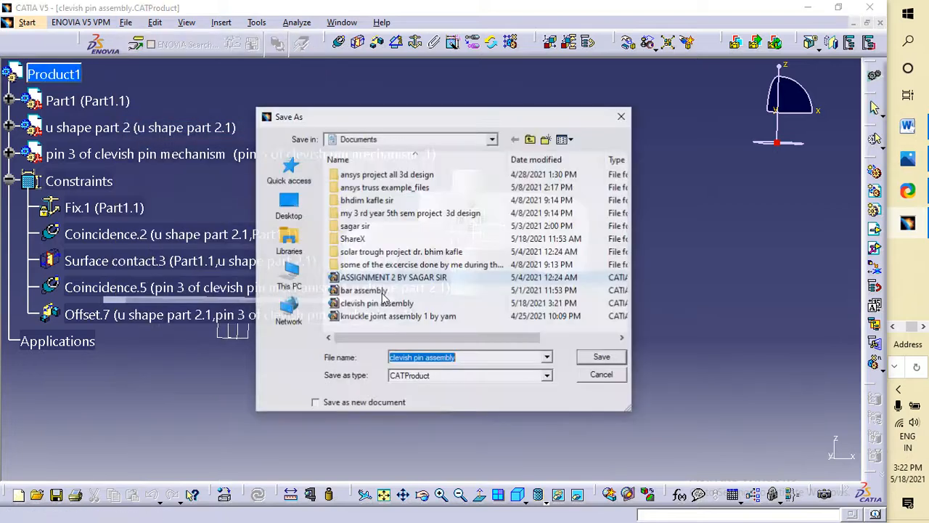
left_click(465, 377)
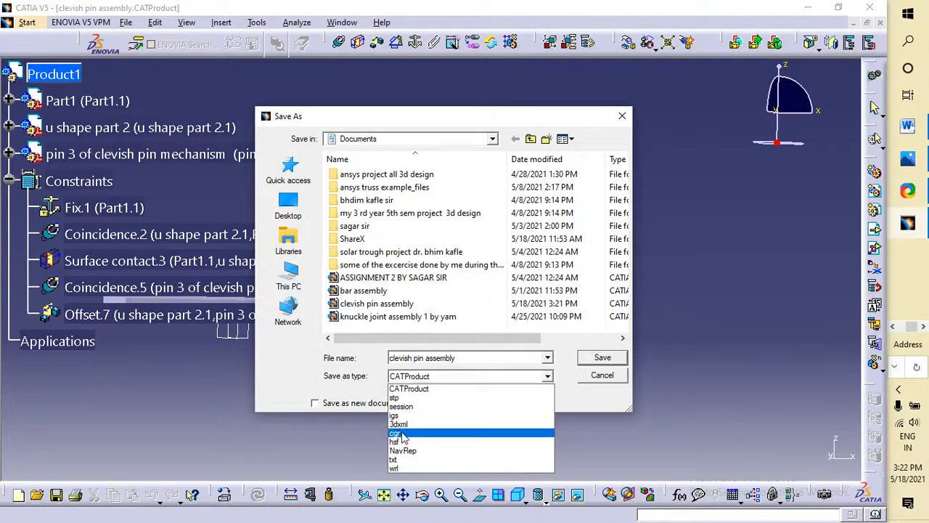
left_click(402, 398)
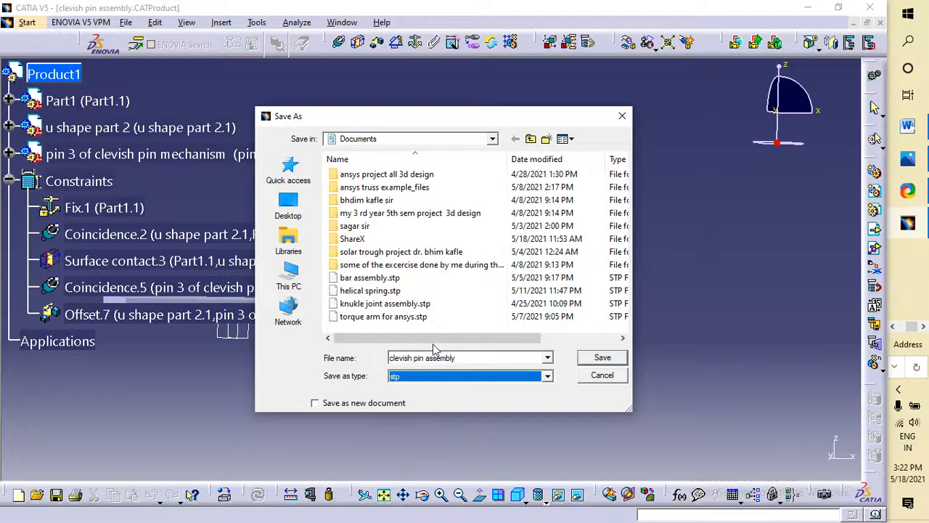
left_click(603, 359)
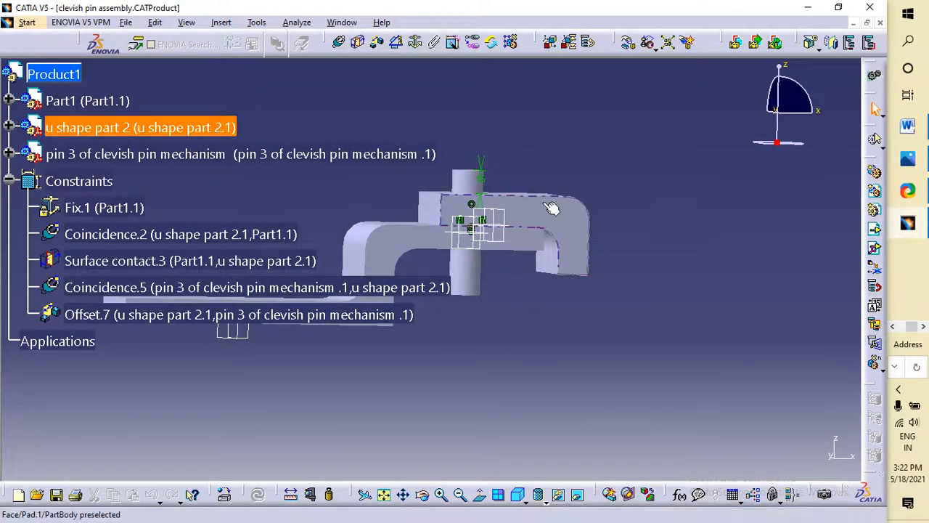
middle_click_drag(618, 201, 556, 235)
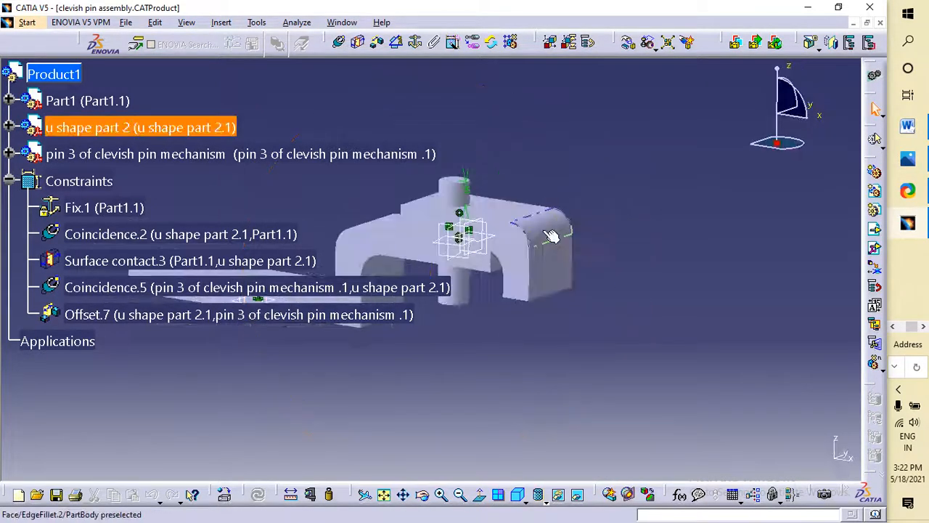